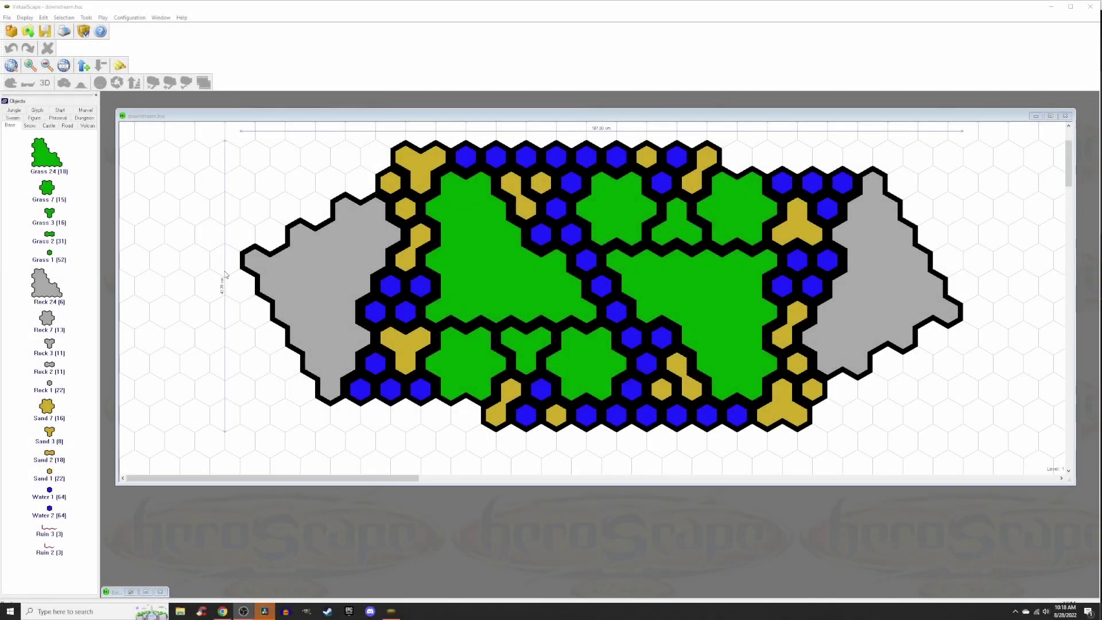
Step the map display up level by level from level 2 through level 7
click(84, 66)
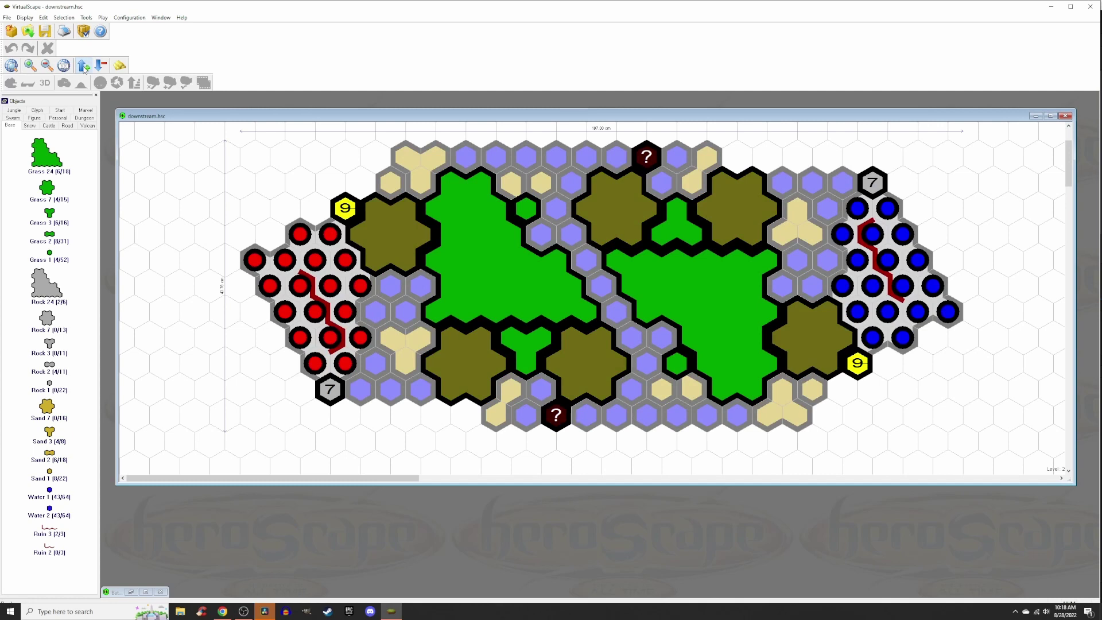
click(85, 66)
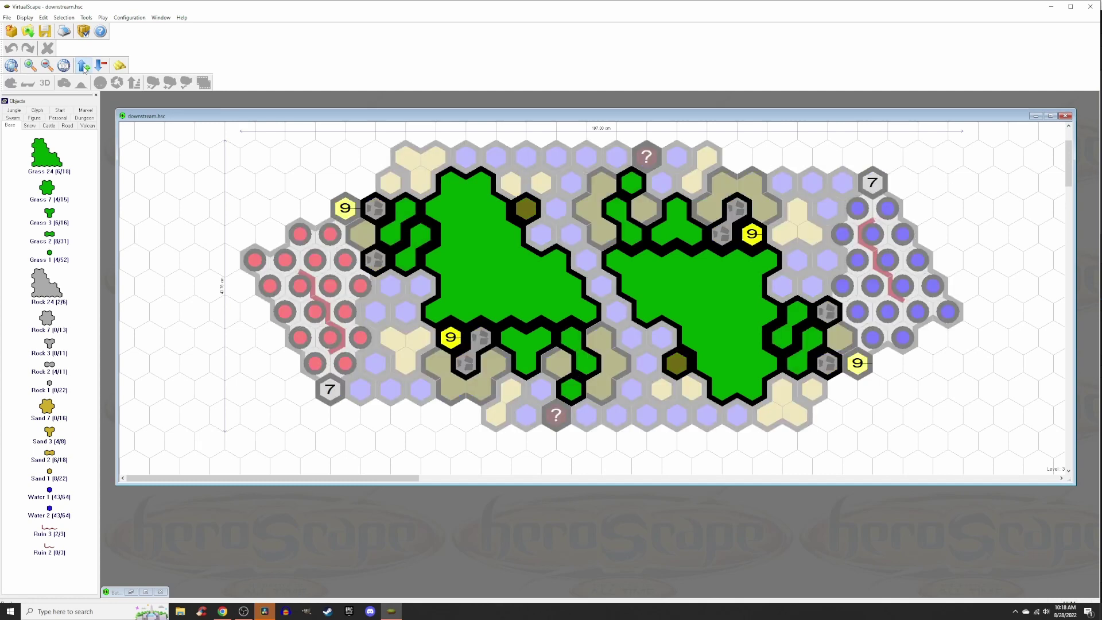
click(85, 67)
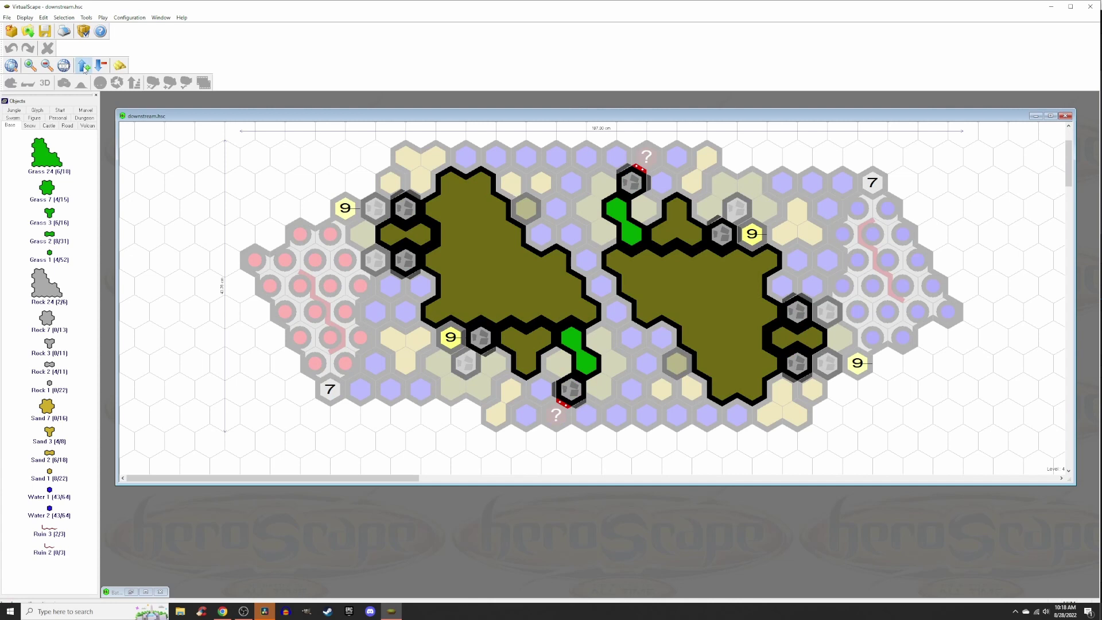
click(84, 66)
click(85, 66)
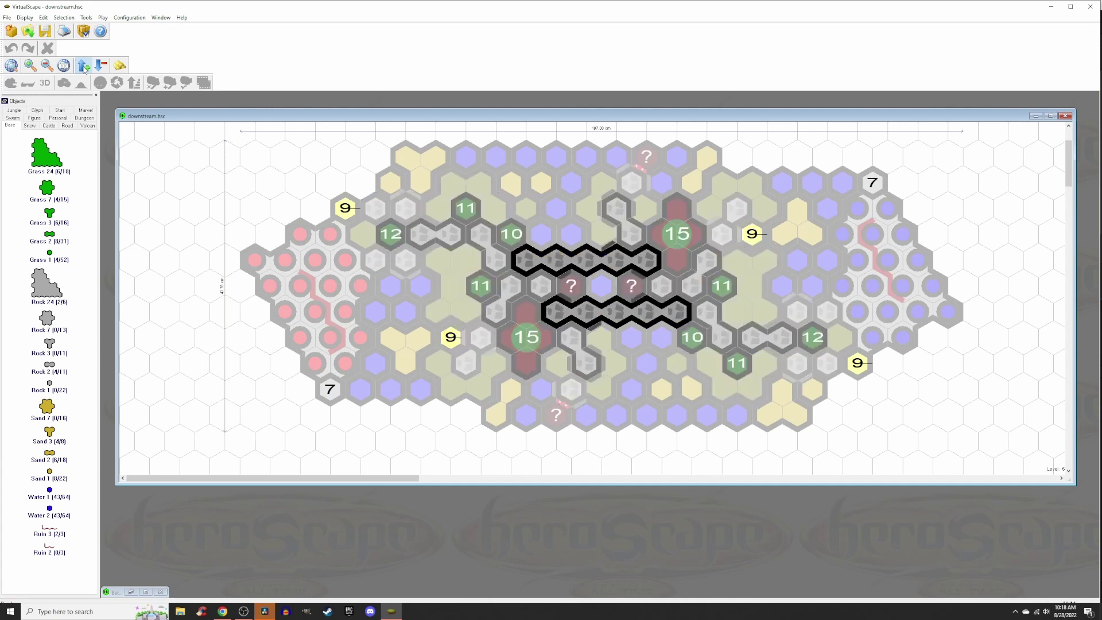
click(84, 67)
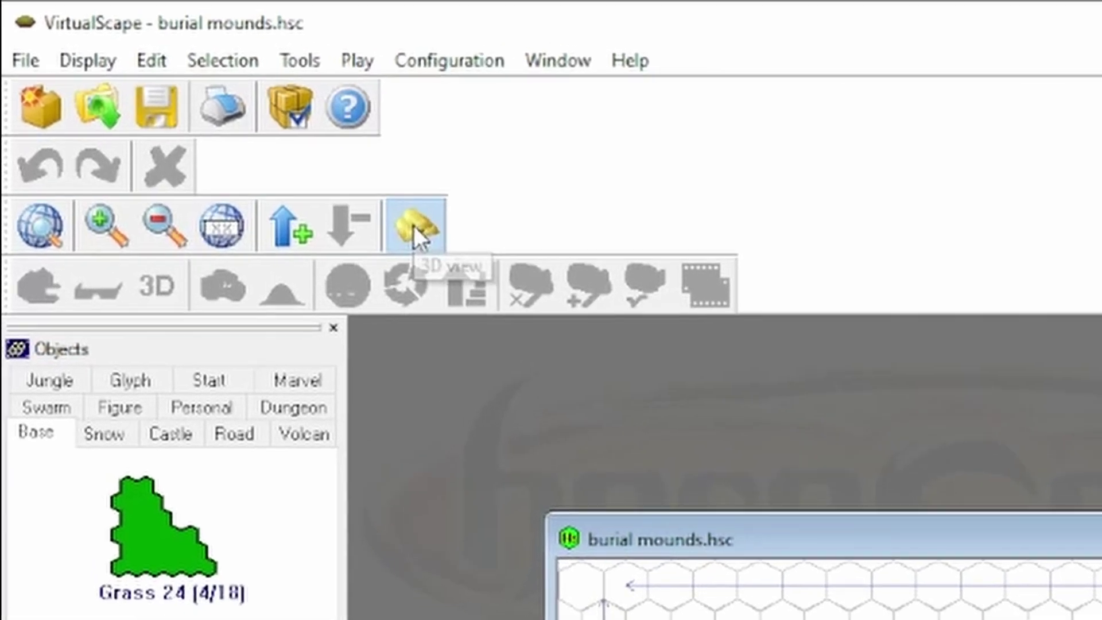
Open the burial mounds map in 3D and rotate and zoom it to frame the full board
click(221, 120)
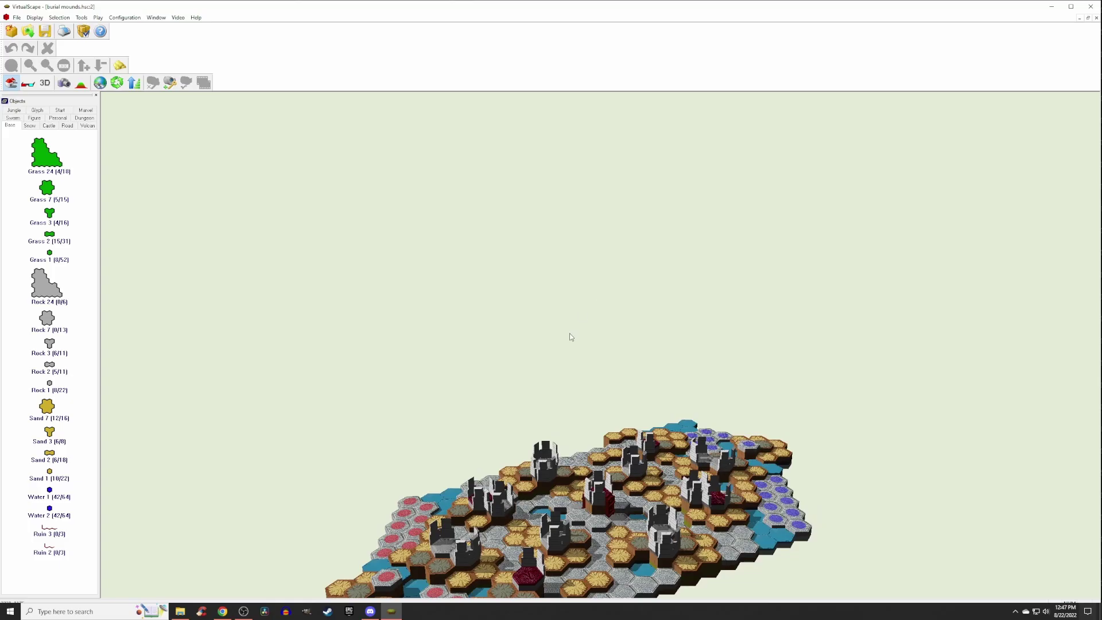
drag(569, 337, 542, 346)
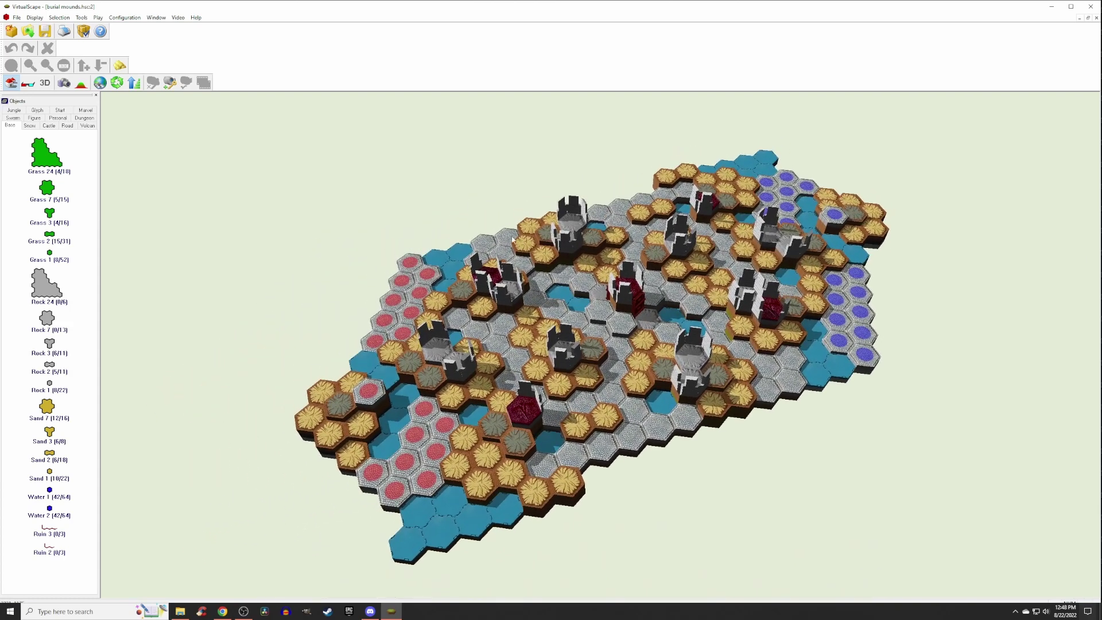
Turn on 3D shadows and enter battlefield name 'Burial Mounds' with the author credit
click(64, 84)
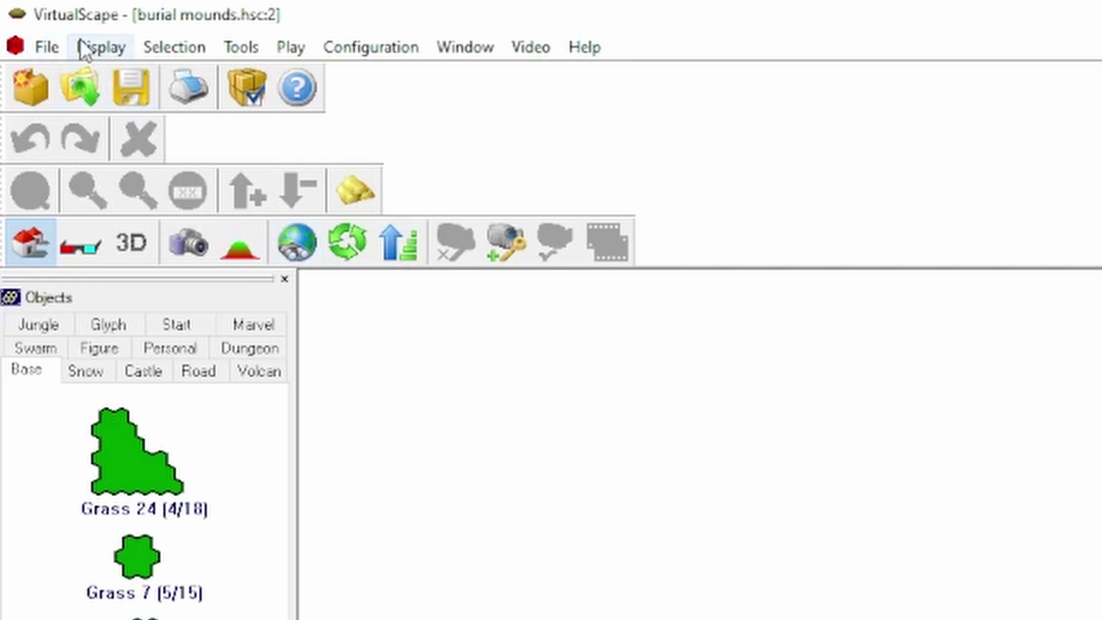
click(335, 38)
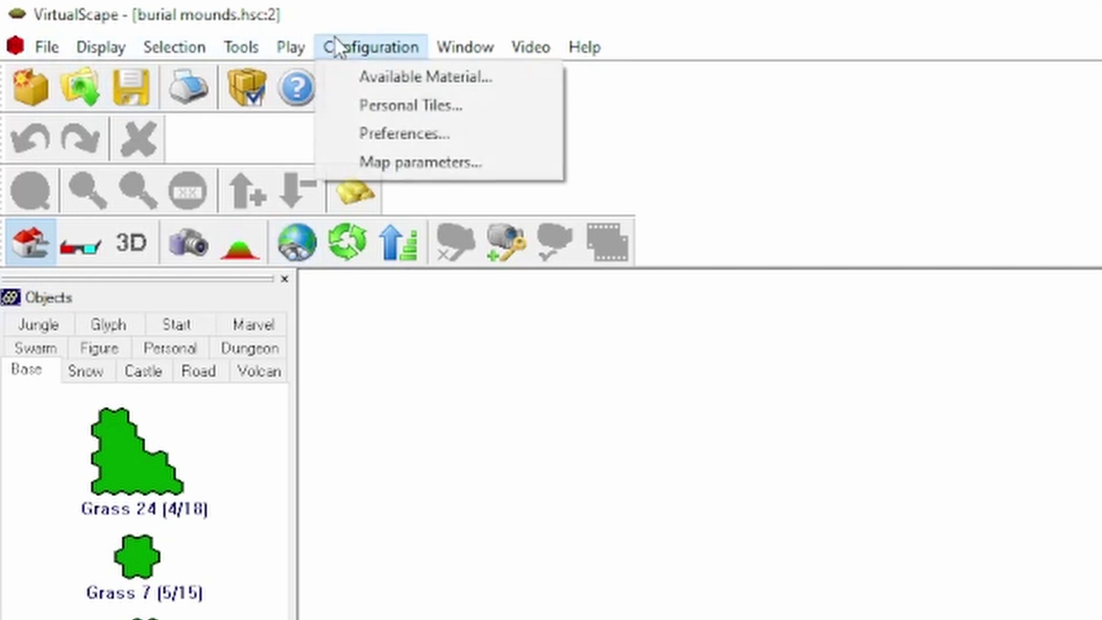
click(396, 163)
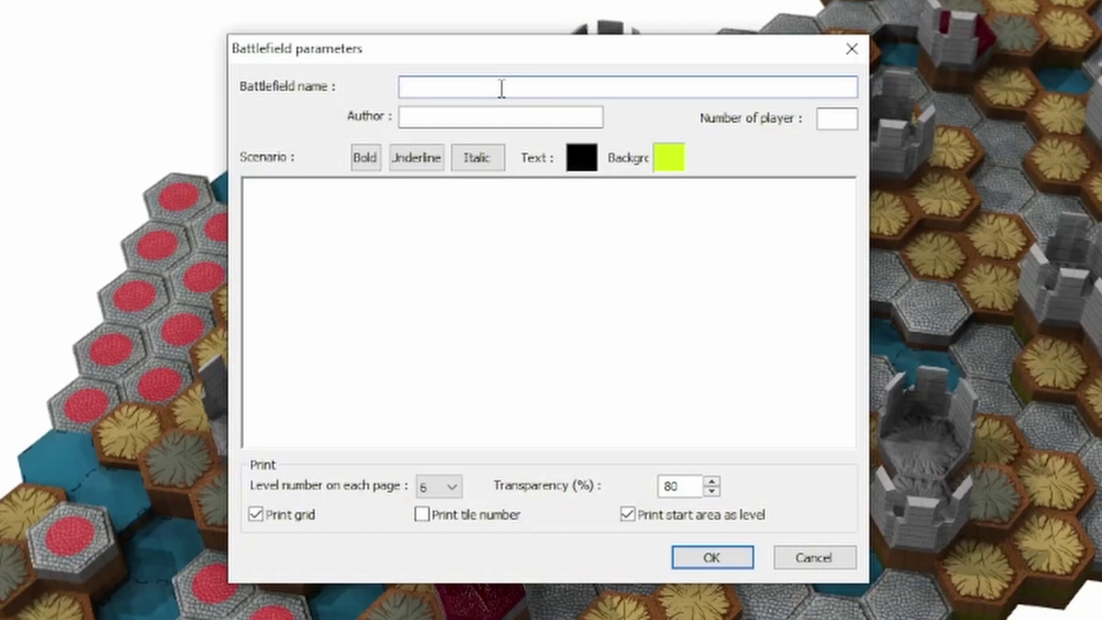
text(Burial Mounds)
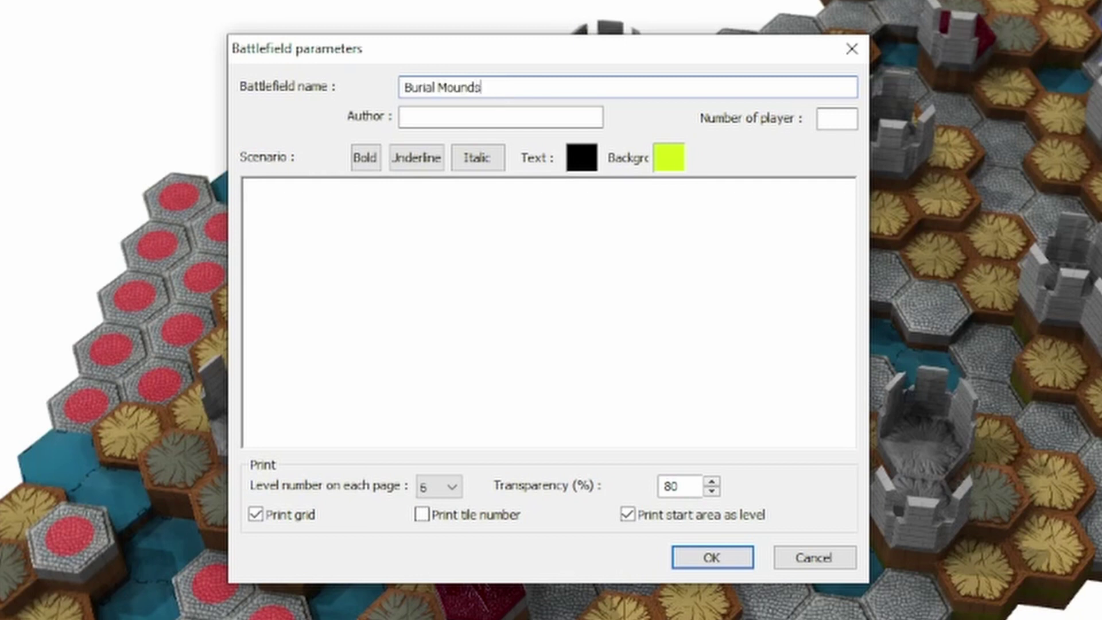
key(Tab)
text(The Isamu / Edite)
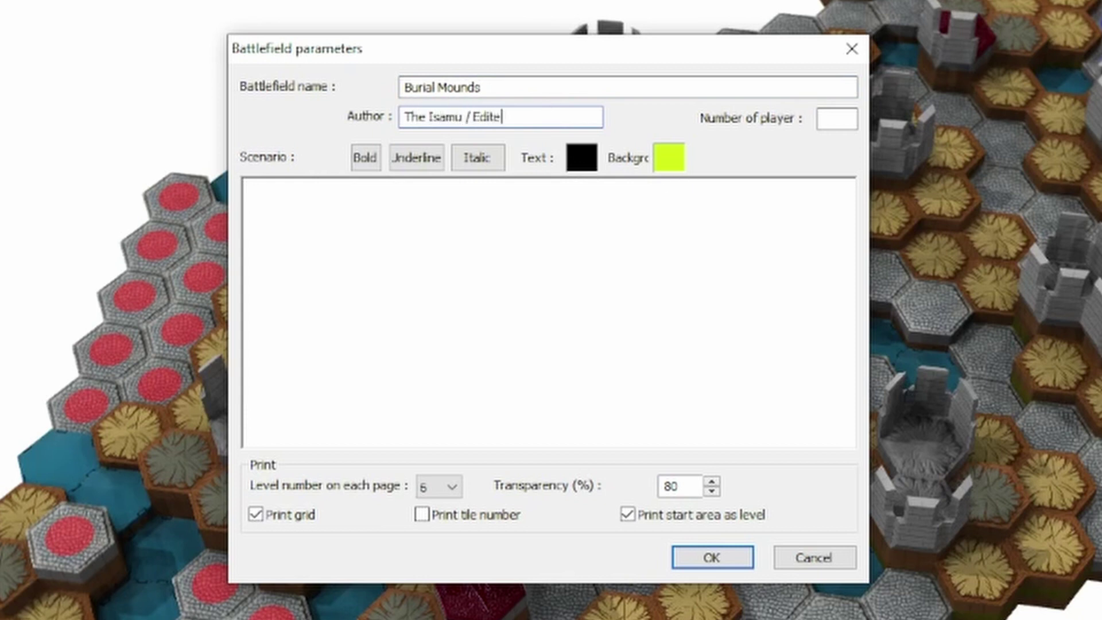
text(d by Joecrazy3193)
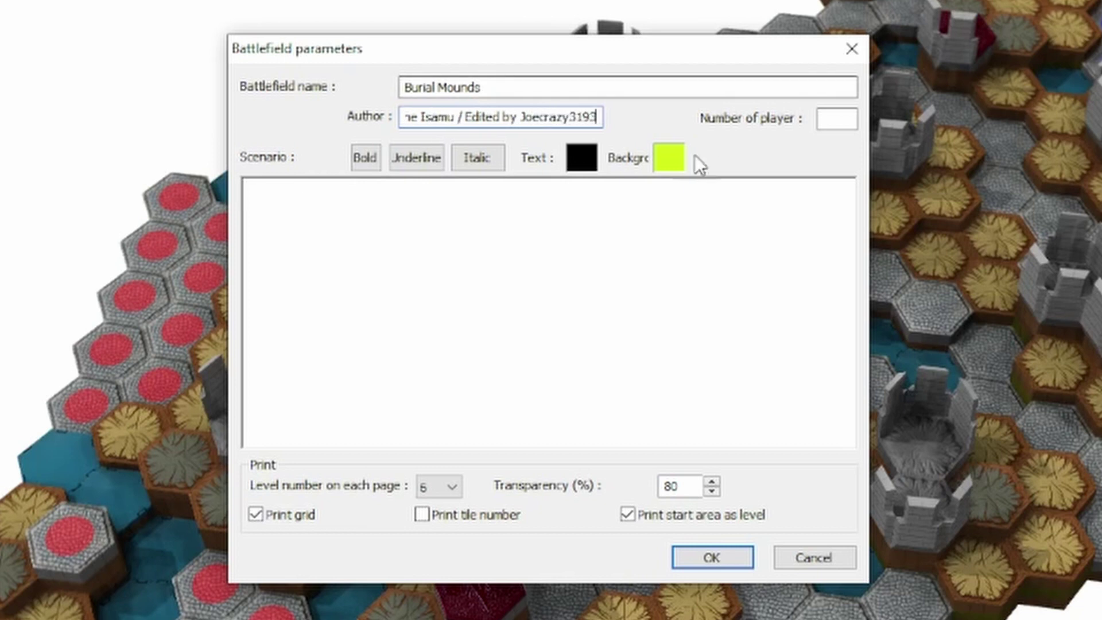
Set a white background, 2 players and scenario text 'UTZ Cup Map Uses Treasure Glyphs'
click(671, 158)
click(526, 319)
click(340, 474)
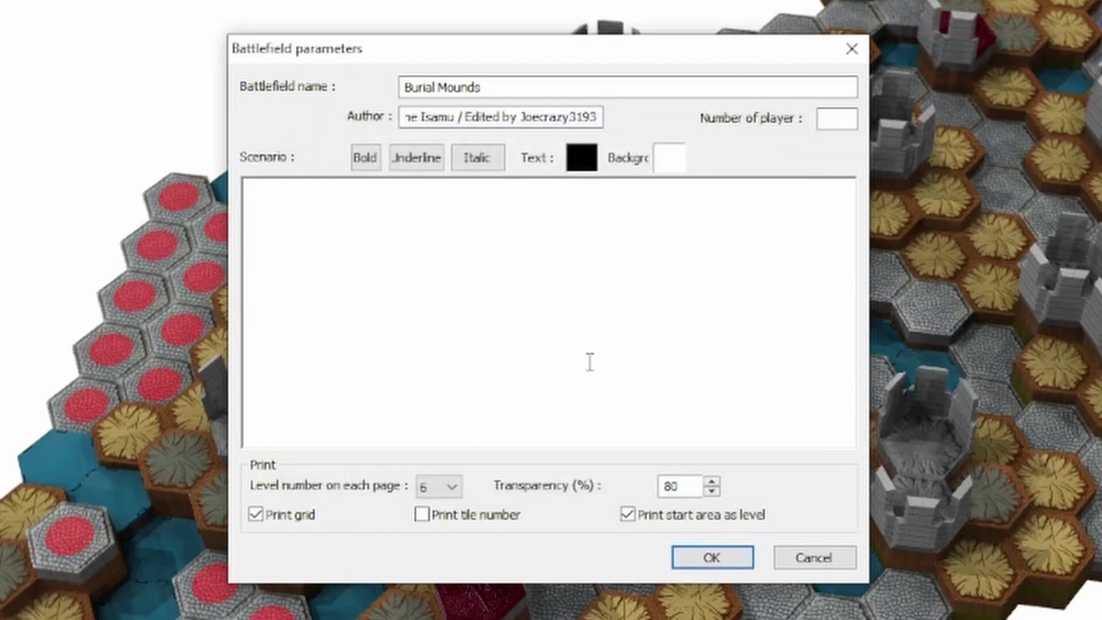
click(840, 125)
text(2UI2)
key(BackSpace)
text(TZ Cup Map )
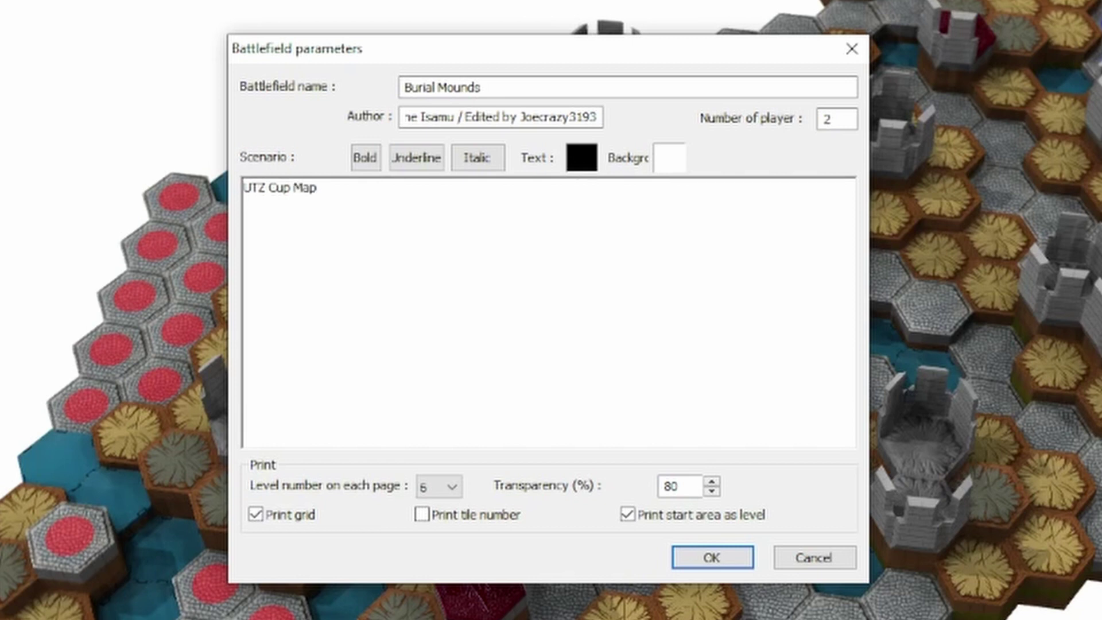
text(Uses Treasure Glyphs)
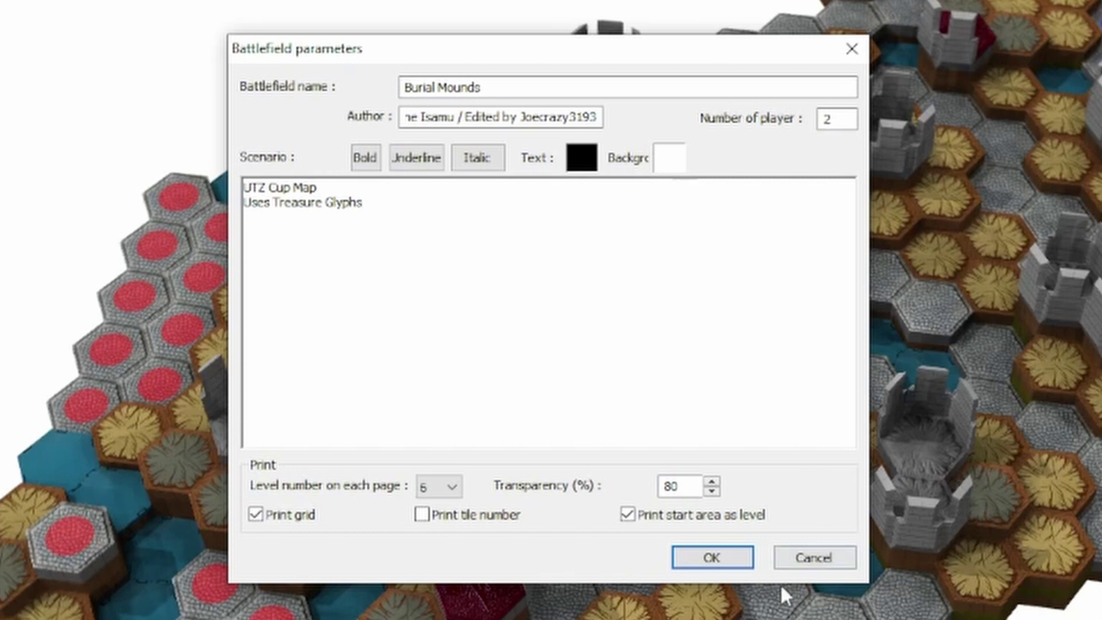
Confirm the battlefield parameters and capture a snapshot of the 3D map view
click(718, 560)
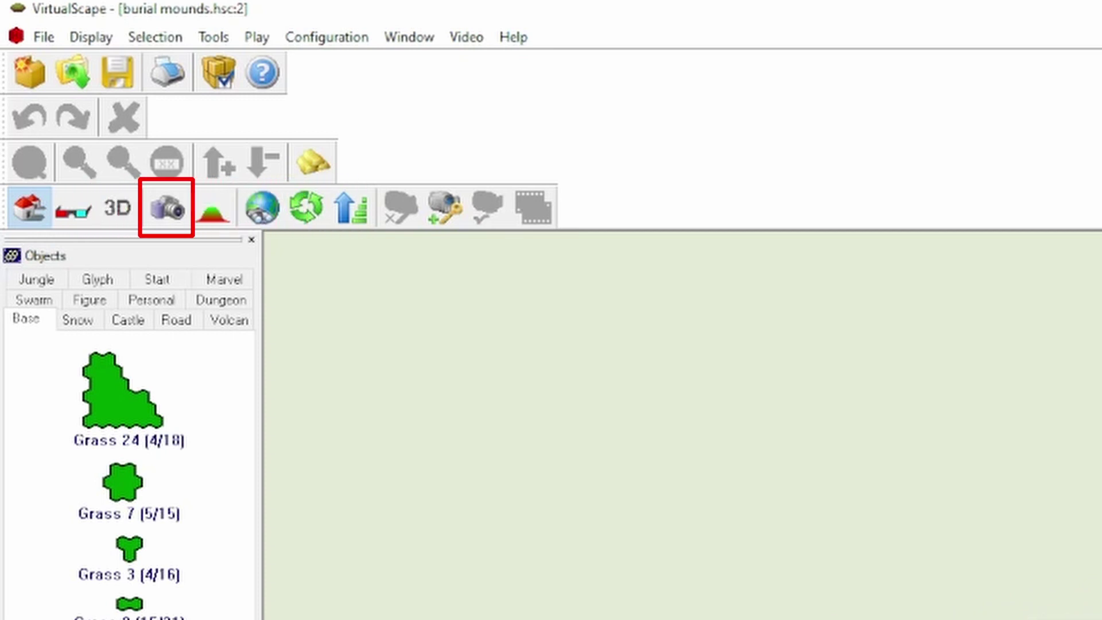
click(167, 207)
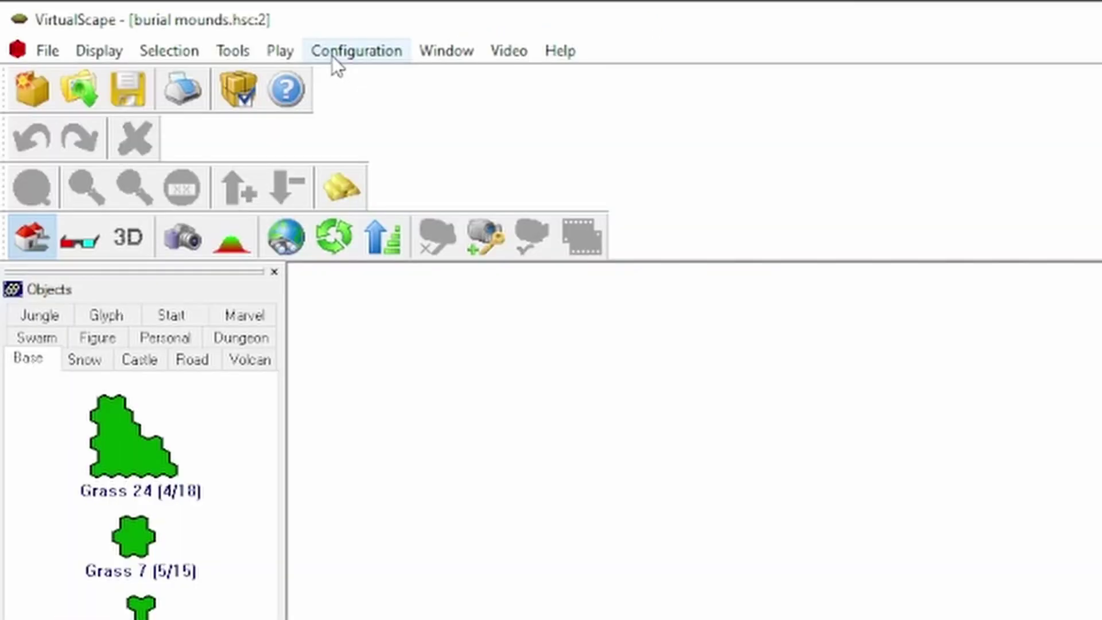
Bring up the Burial Mounds print overview from the File menu
click(48, 52)
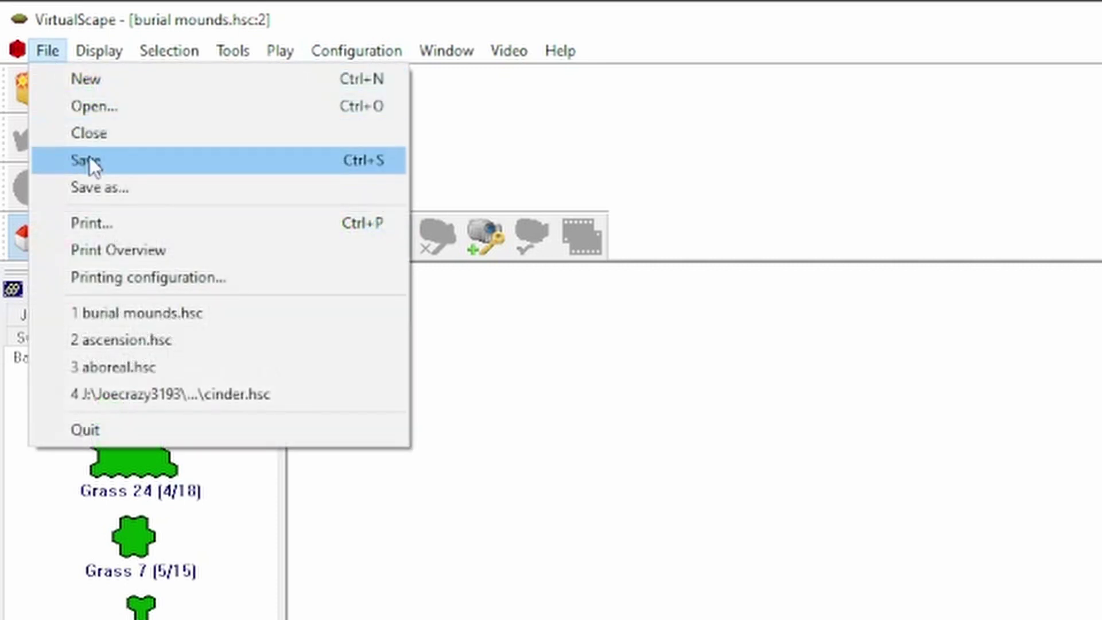
click(102, 251)
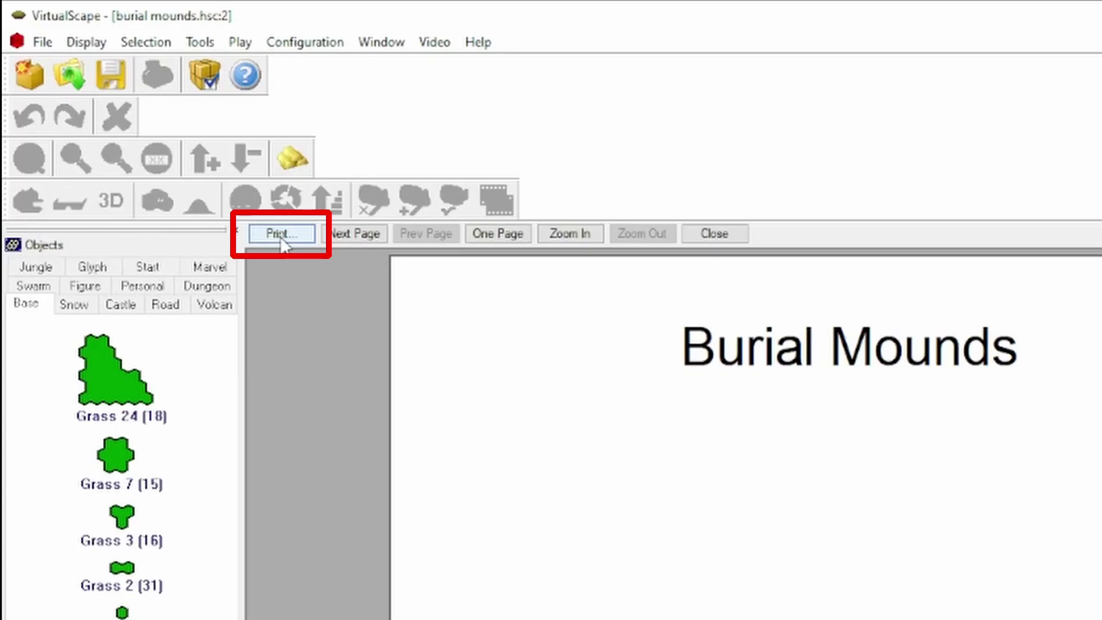
Print the overview via Microsoft Print to PDF as Burial Mounds in the UTZ Cup 2020 Maps folder
click(281, 240)
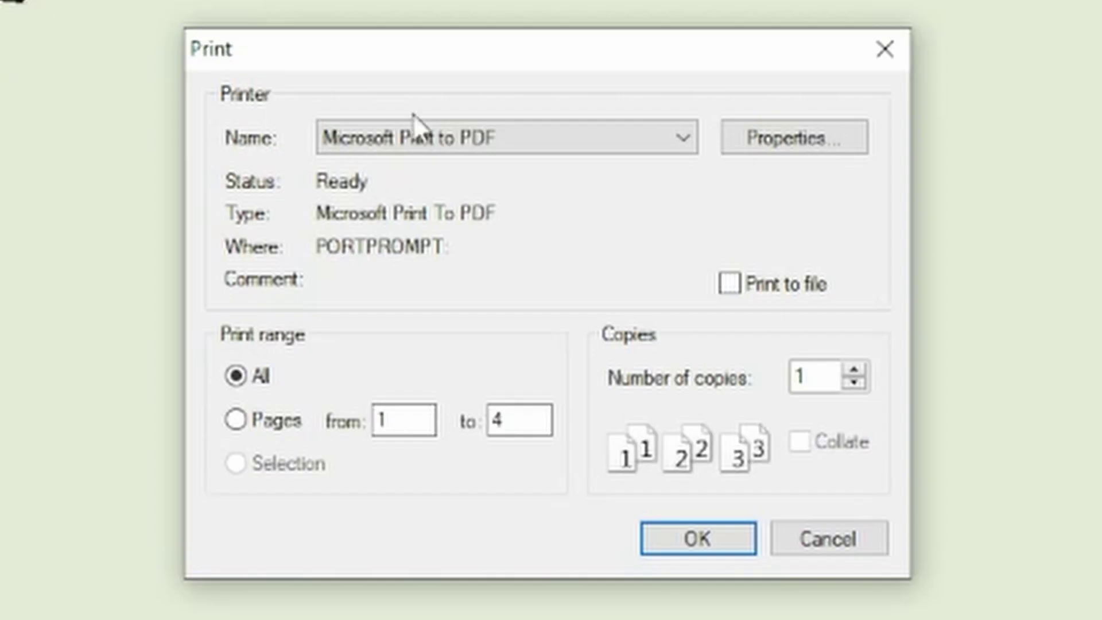
click(613, 137)
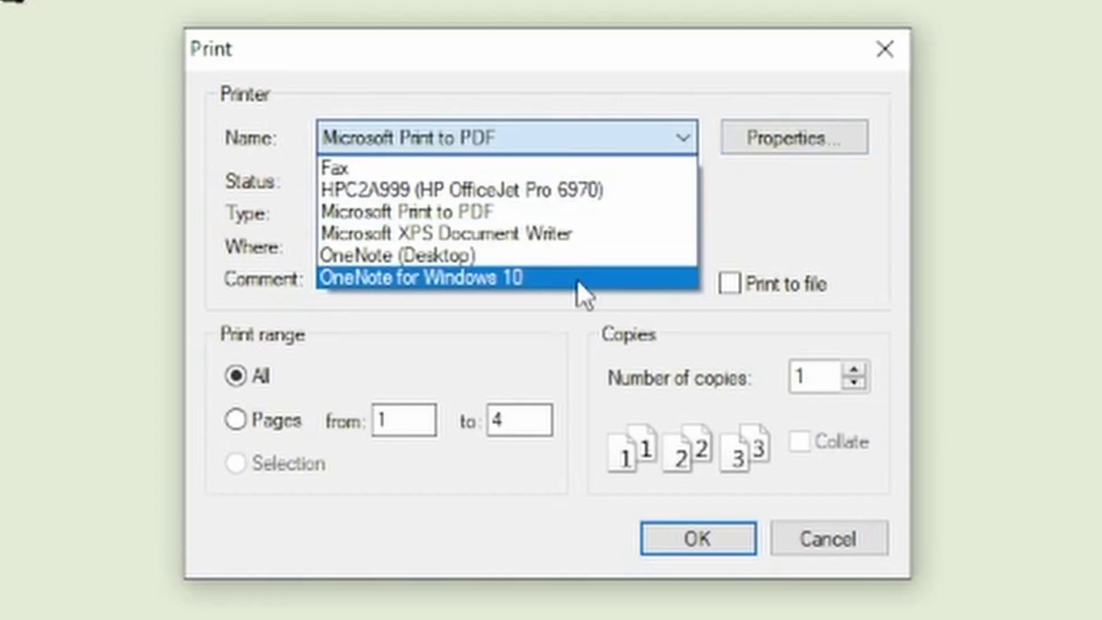
click(461, 217)
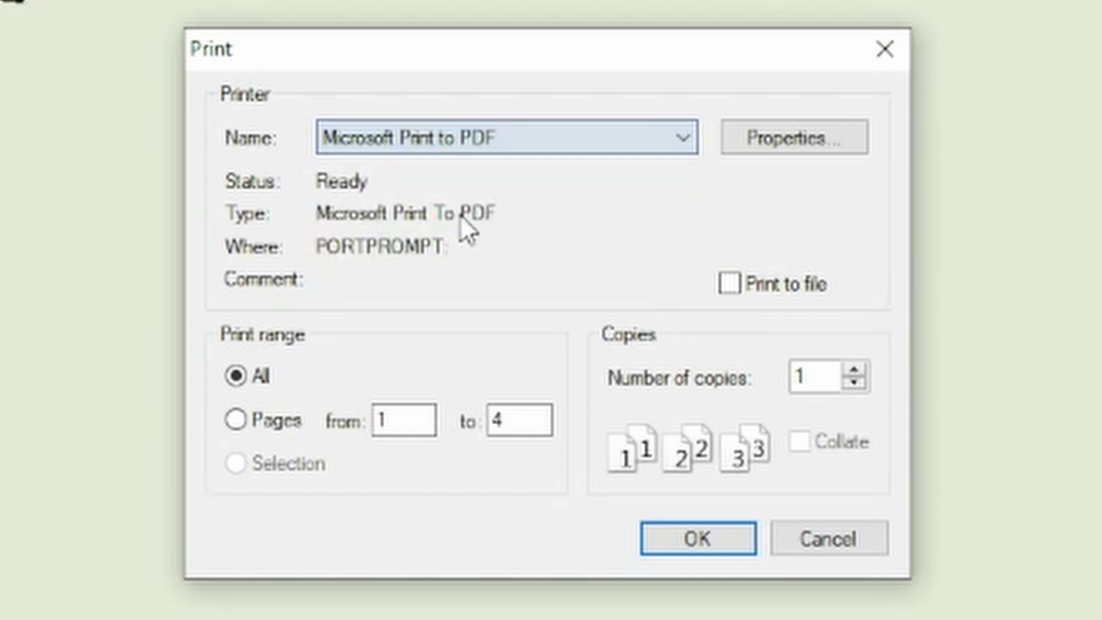
click(688, 535)
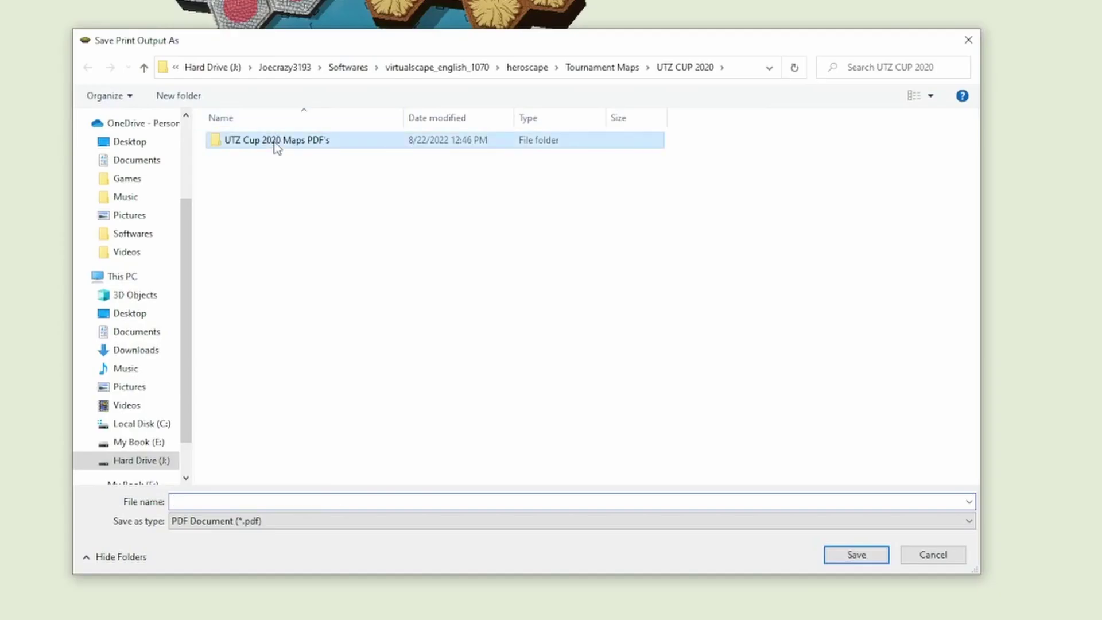
double_click(276, 142)
click(231, 501)
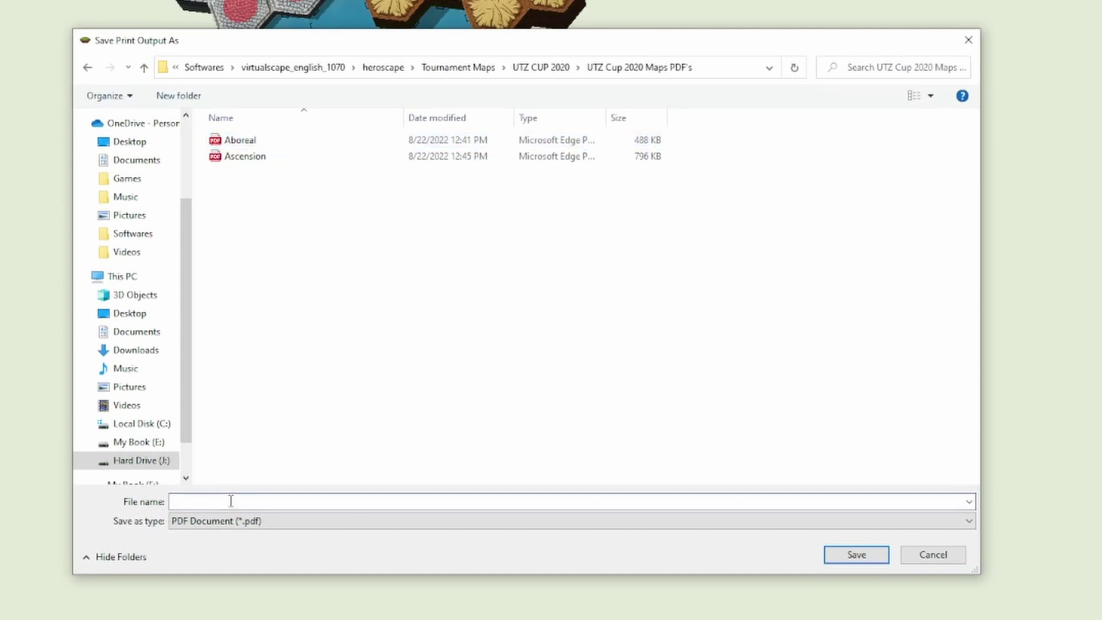
text(Bu)
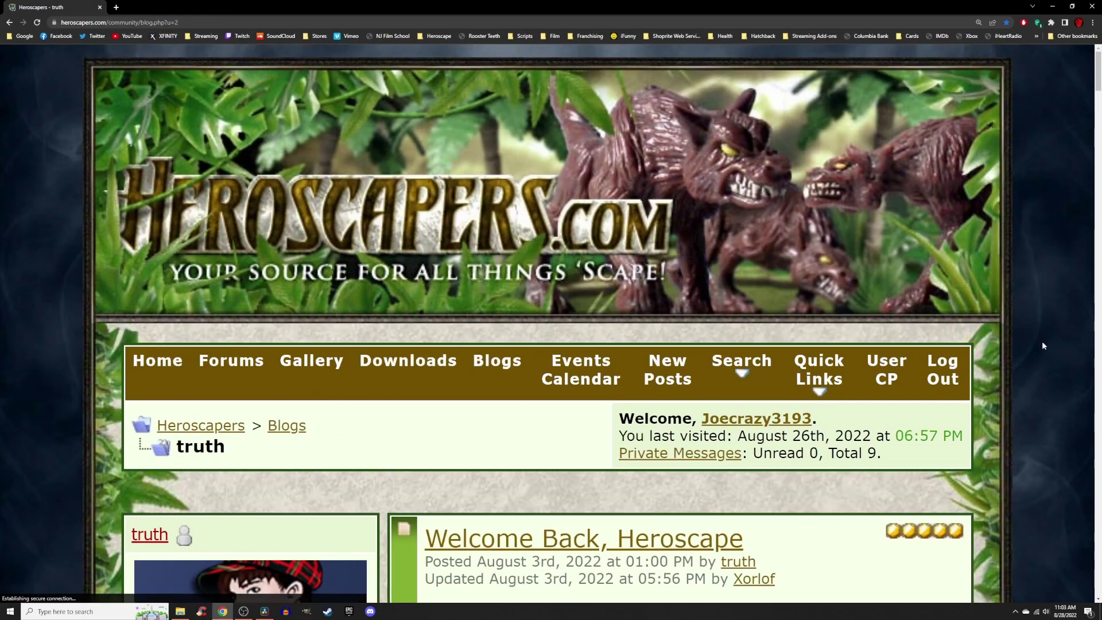
Scroll down the Welcome Back, Heroscape post and play the embedded Avalon Hill video
scroll(1042, 341, down, 3)
scroll(1043, 345, down, 5)
scroll(1043, 345, down, 6)
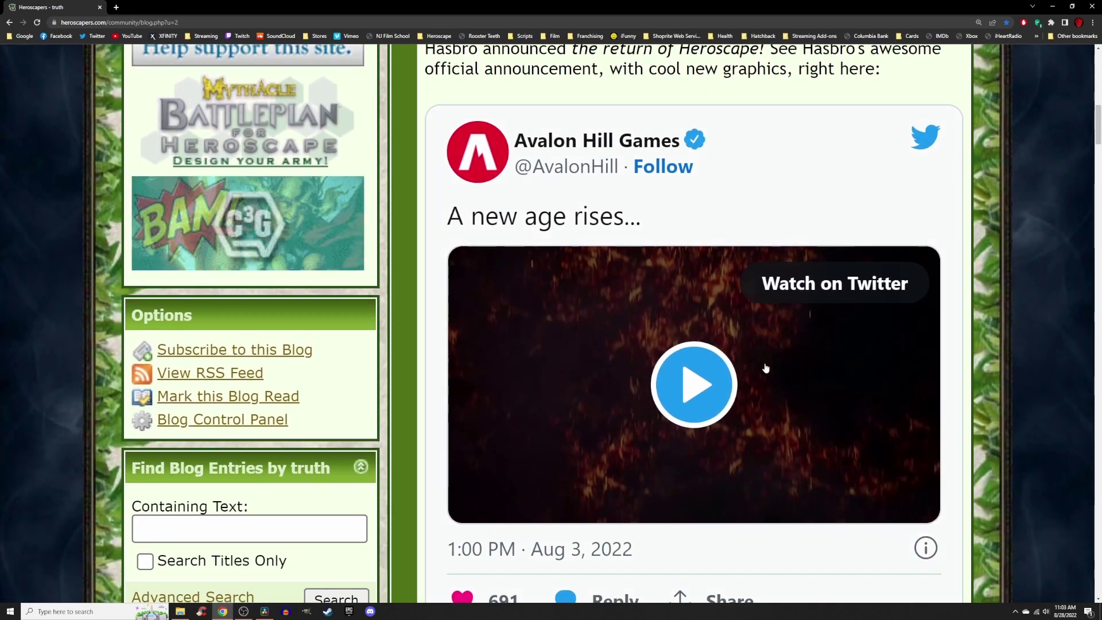
click(709, 377)
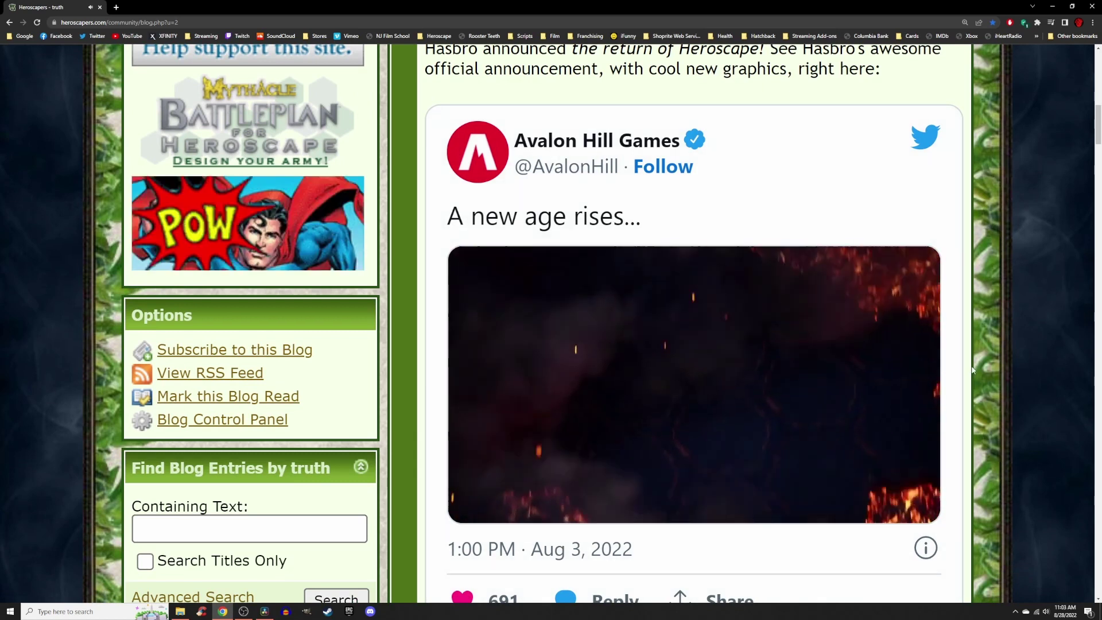
scroll(972, 369, down, 1)
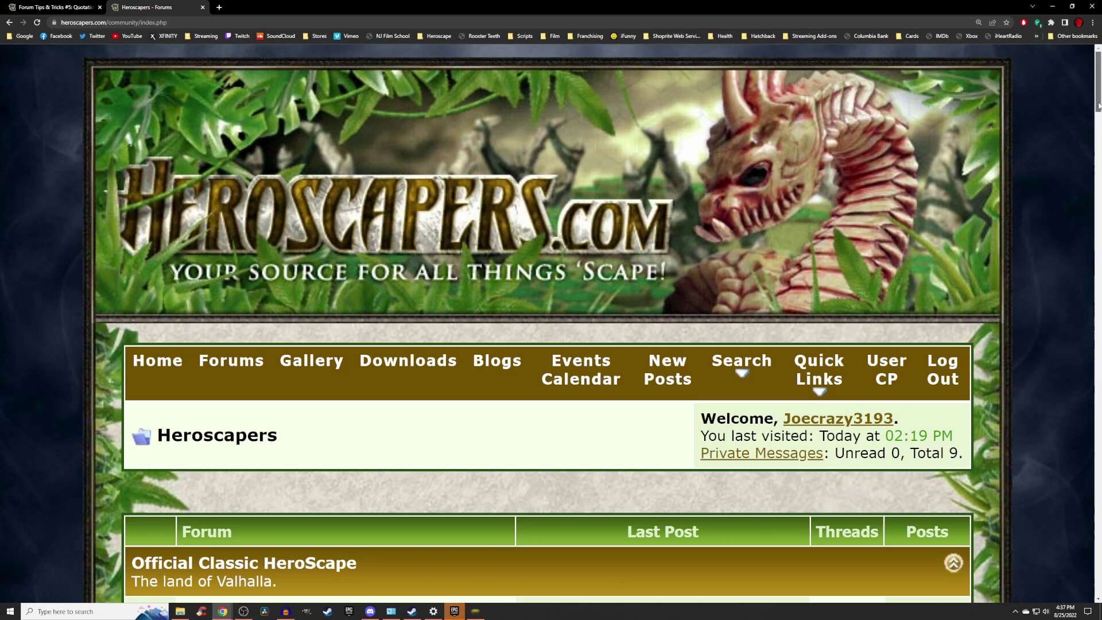
Start a new Maps & Scenarios thread titled 'MAPSSSS!!!'
scroll(1099, 132, down, 3)
drag(1099, 133, 1098, 237)
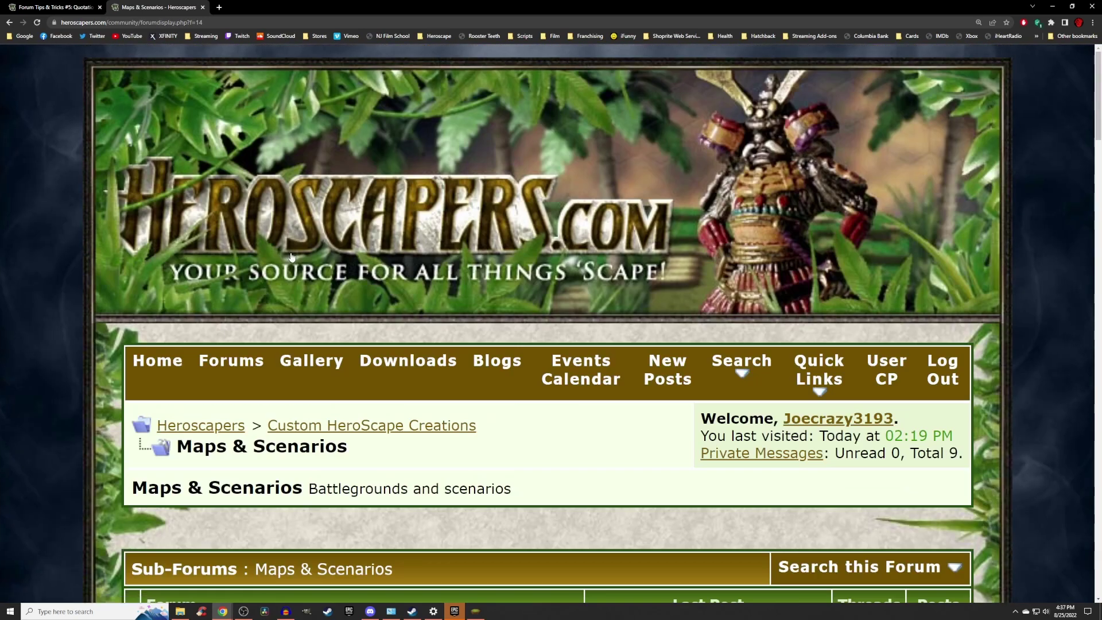
drag(1098, 116, 1099, 241)
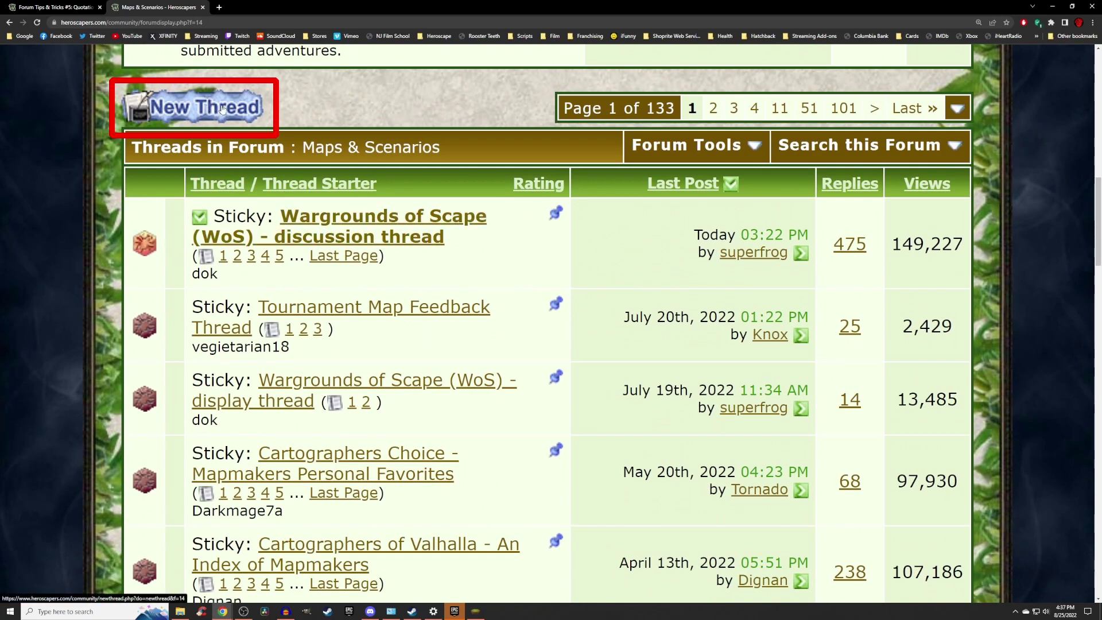
click(268, 106)
click(176, 132)
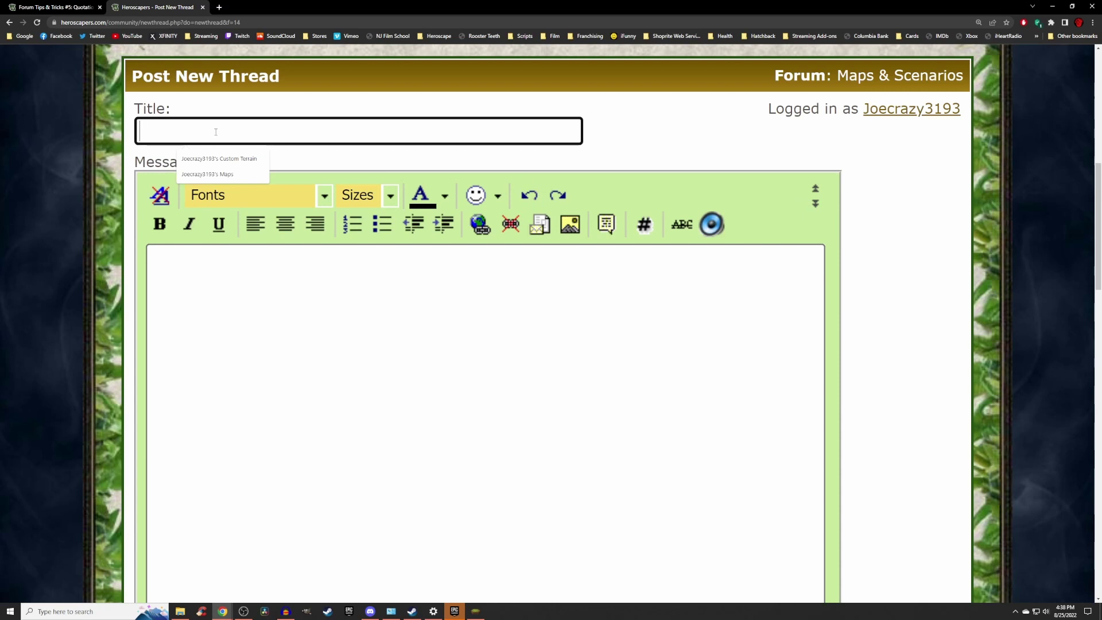
text(MAPSSSS)
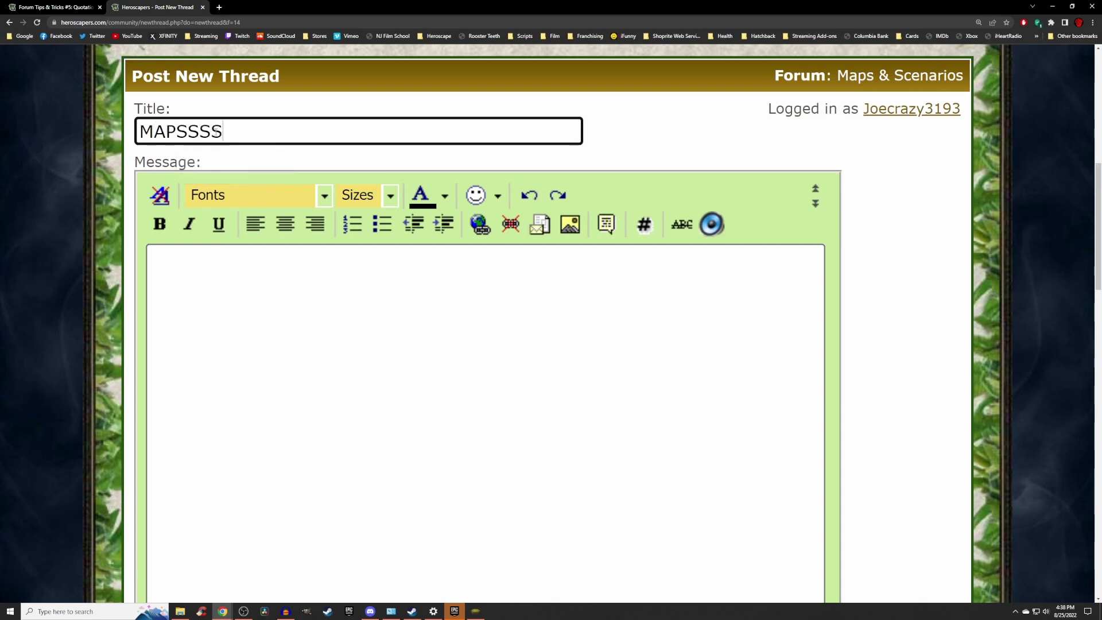
text(!!!)
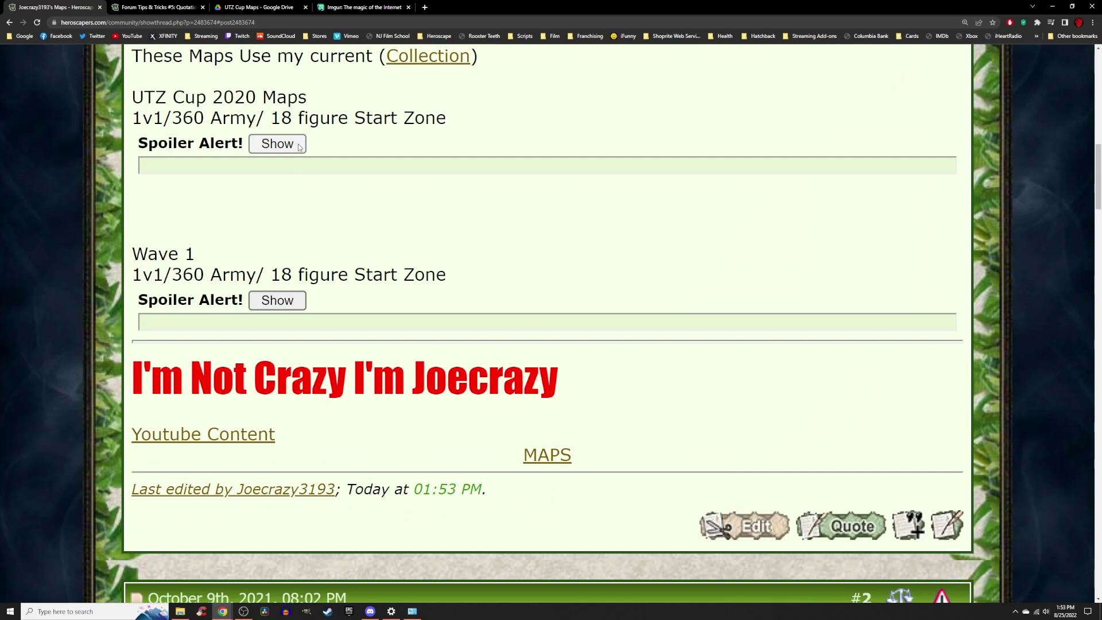
Toggle the spoiler to review the posted UTZ Cup 2020 map thumbnails
click(299, 148)
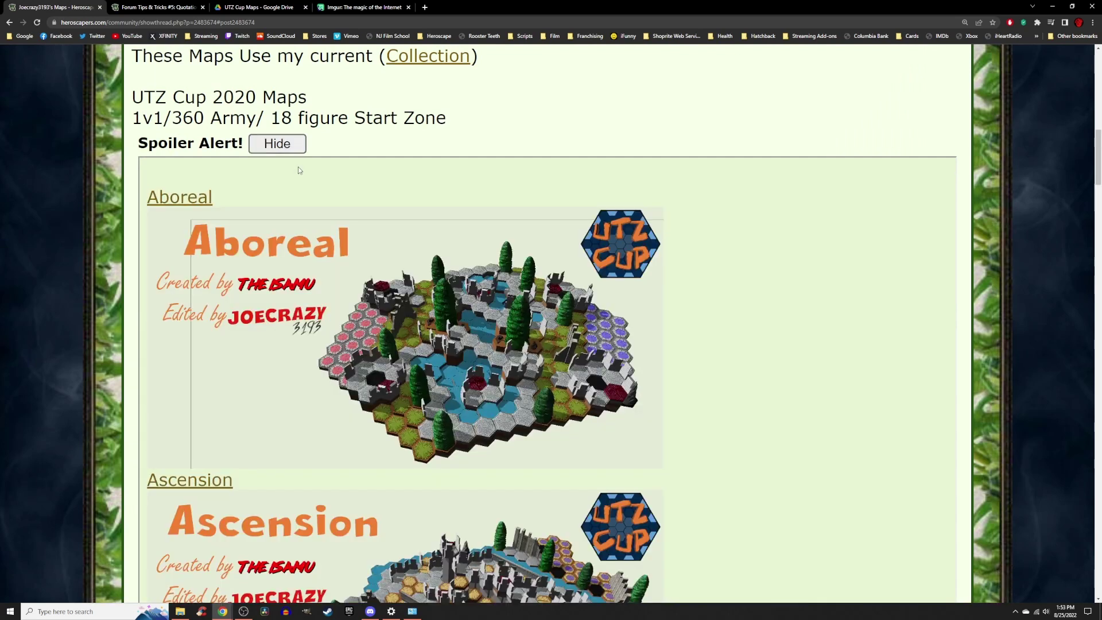
scroll(360, 267, down, 2)
scroll(361, 267, up, 2)
click(277, 144)
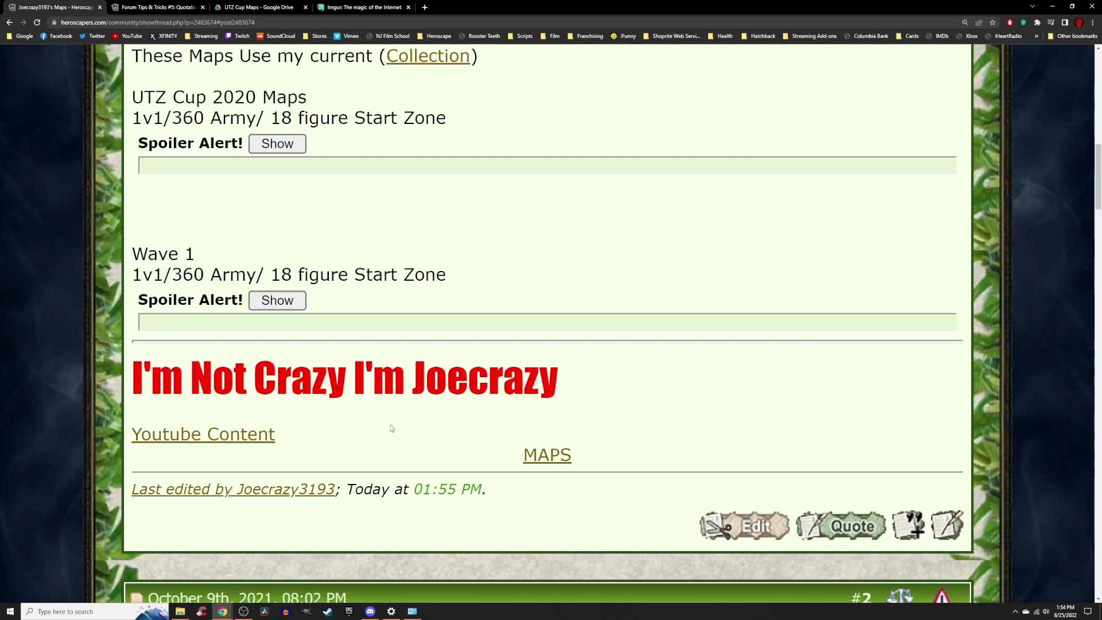
click(277, 144)
scroll(345, 382, down, 9)
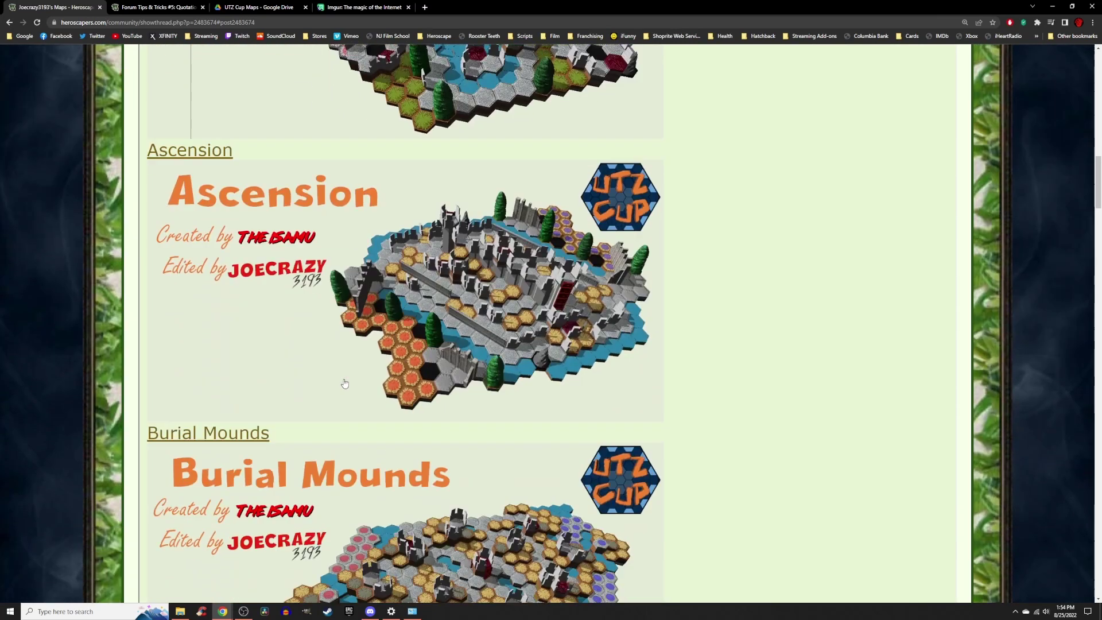
scroll(344, 381, down, 7)
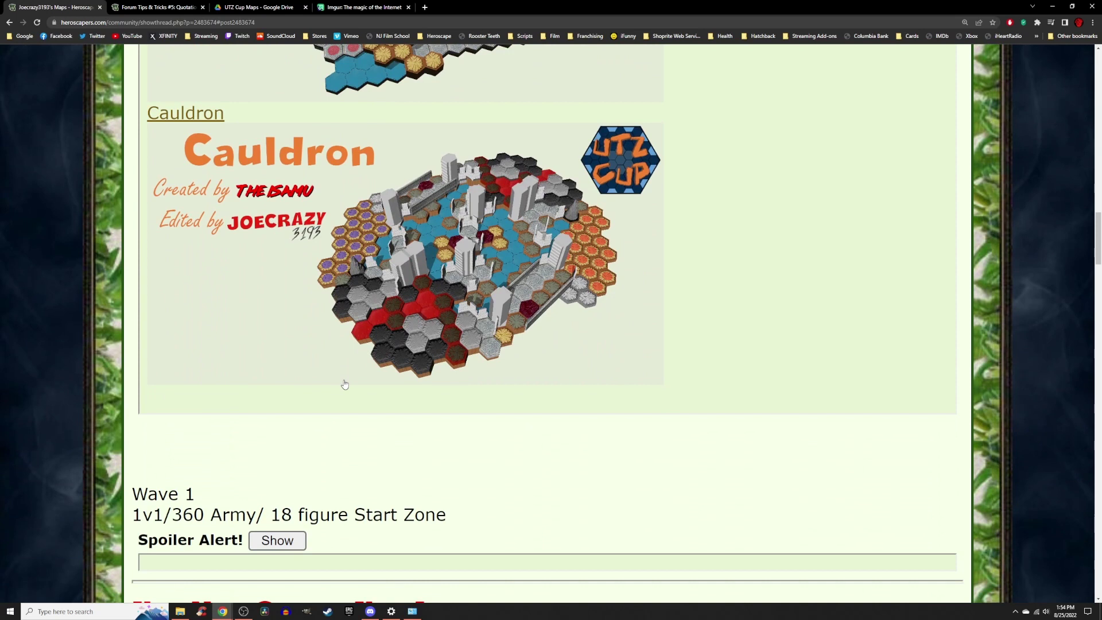
scroll(344, 384, up, 2)
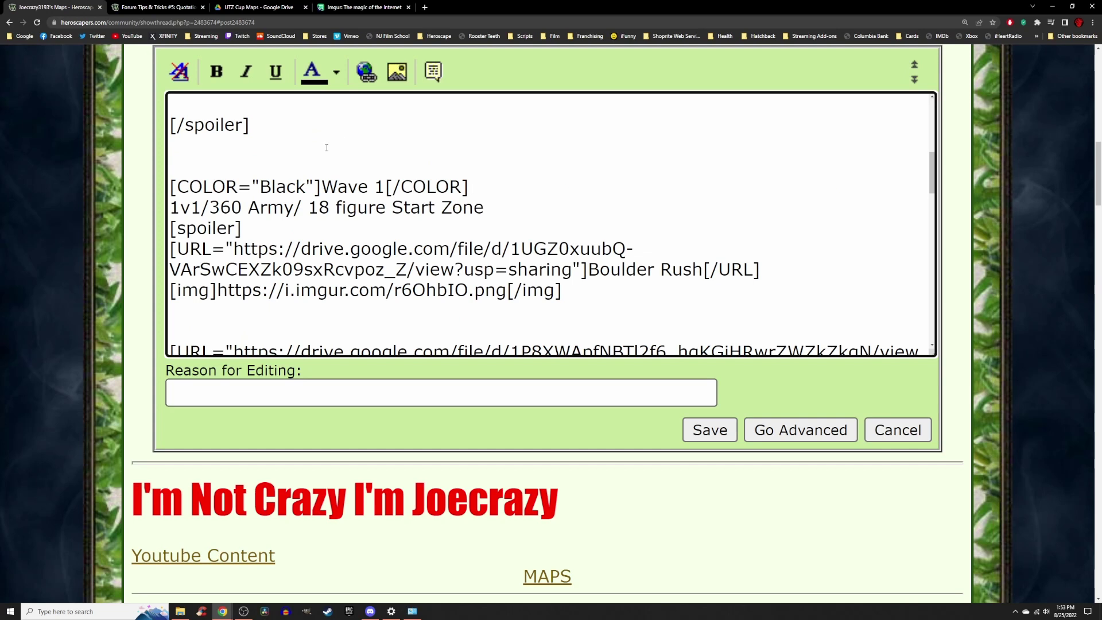
scroll(327, 147, up, 4)
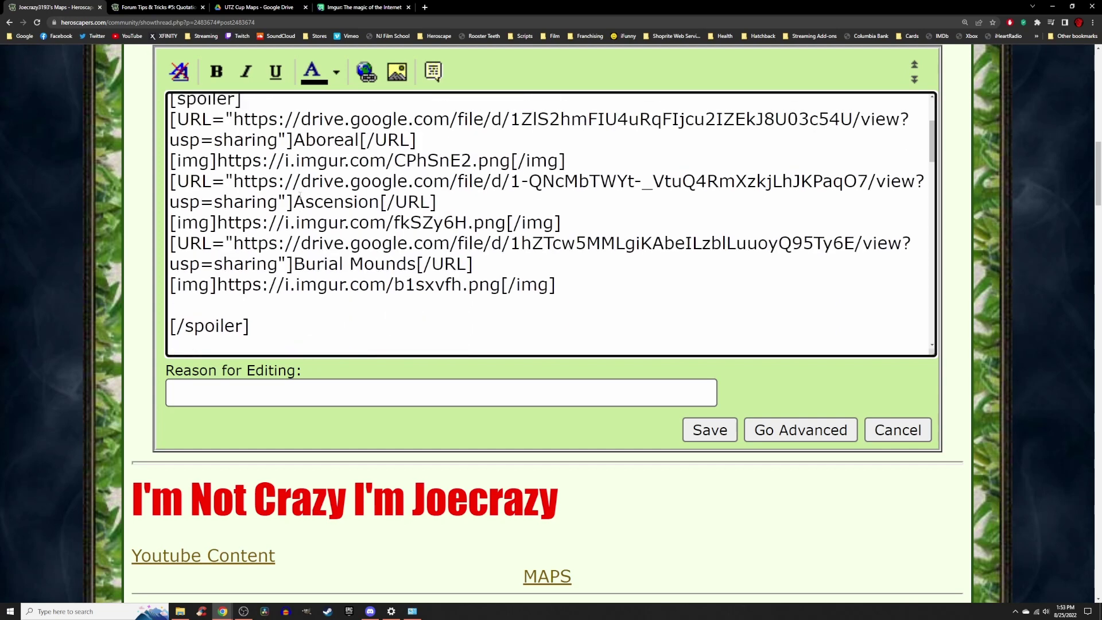
Bring up the actions for Caludron.pdf in the UTZ Cup Maps Drive folder
click(257, 7)
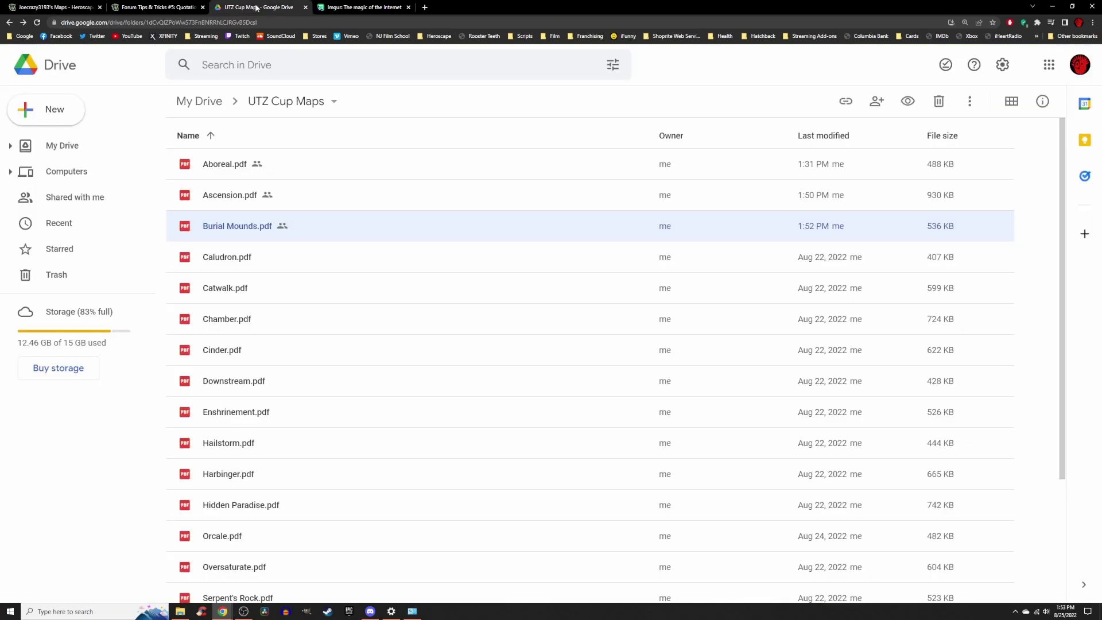
click(310, 259)
right_click(310, 259)
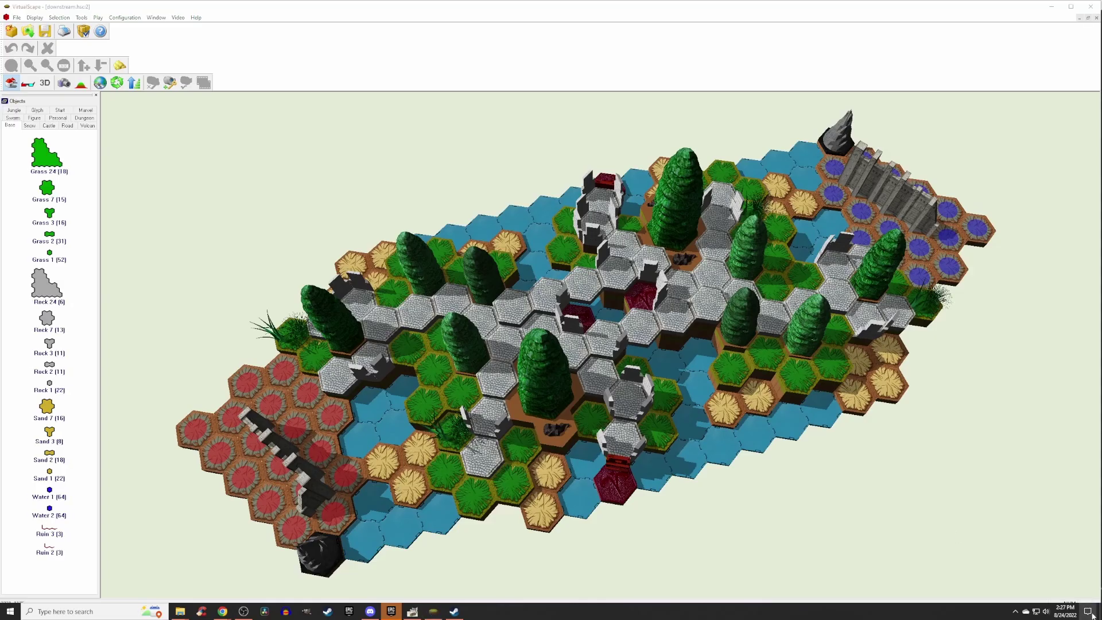
Snip the rendered map, save it as Downstream, and drag it into the GIMP thumbnail
key(super+shift+s)
drag(103, 93, 881, 474)
key(ctrl+s)
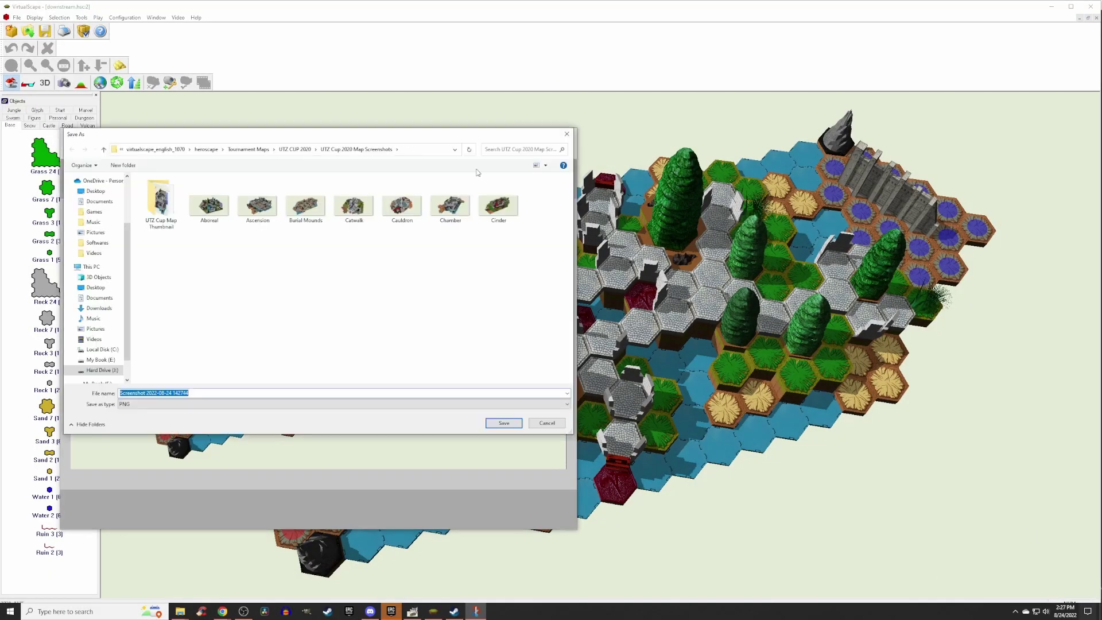
text(Downstream)
key(Return)
click(412, 612)
click(180, 611)
mouse_move(436, 261)
mouse_down()
mouse_move(647, 321)
mouse_move(696, 155)
mouse_move(660, 192)
mouse_move(78, 218)
mouse_up()
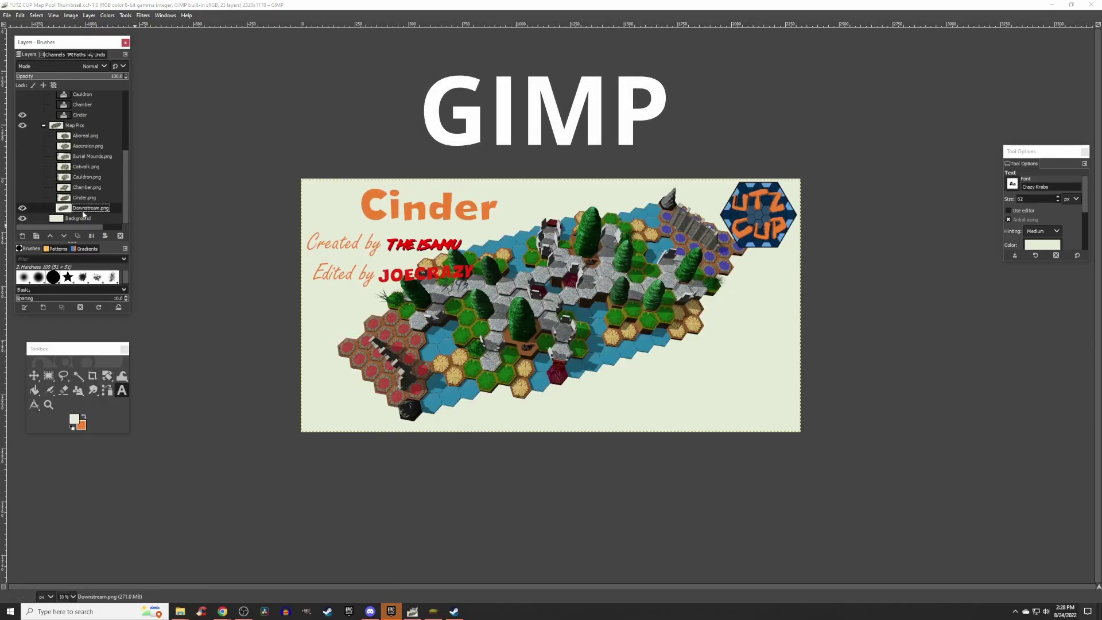
Reposition and scale the Downstream map layer on the canvas
key(m)
drag(563, 327, 596, 351)
click(107, 376)
click(132, 384)
click(575, 321)
click(1070, 89)
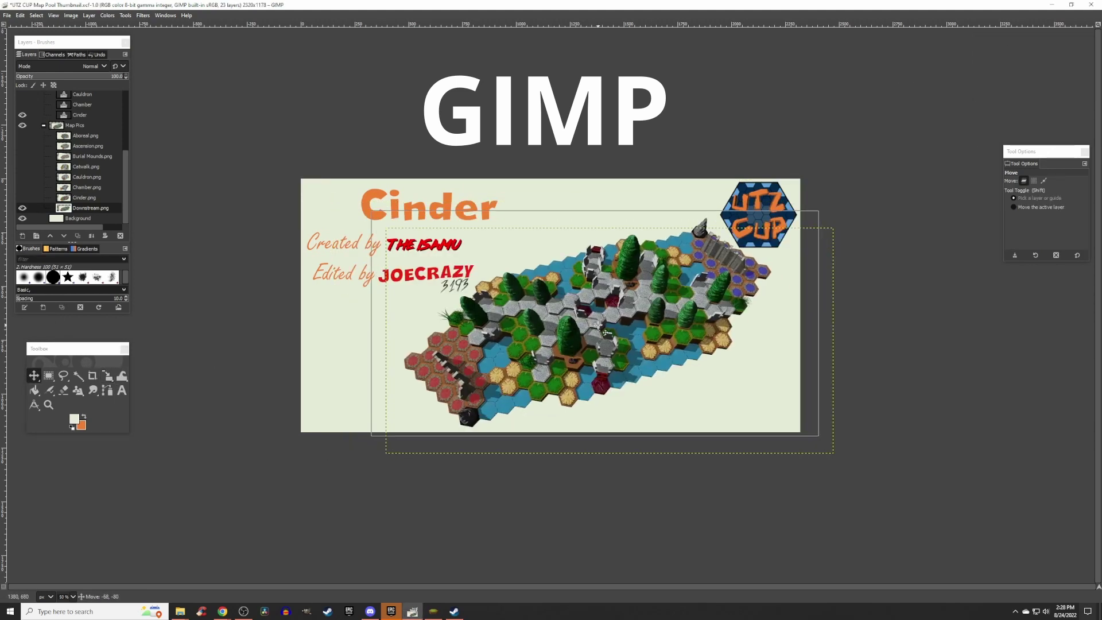
Duplicate the Cinder title layer and change its text to 'Downstream'
key(t)
right_click(76, 115)
click(98, 183)
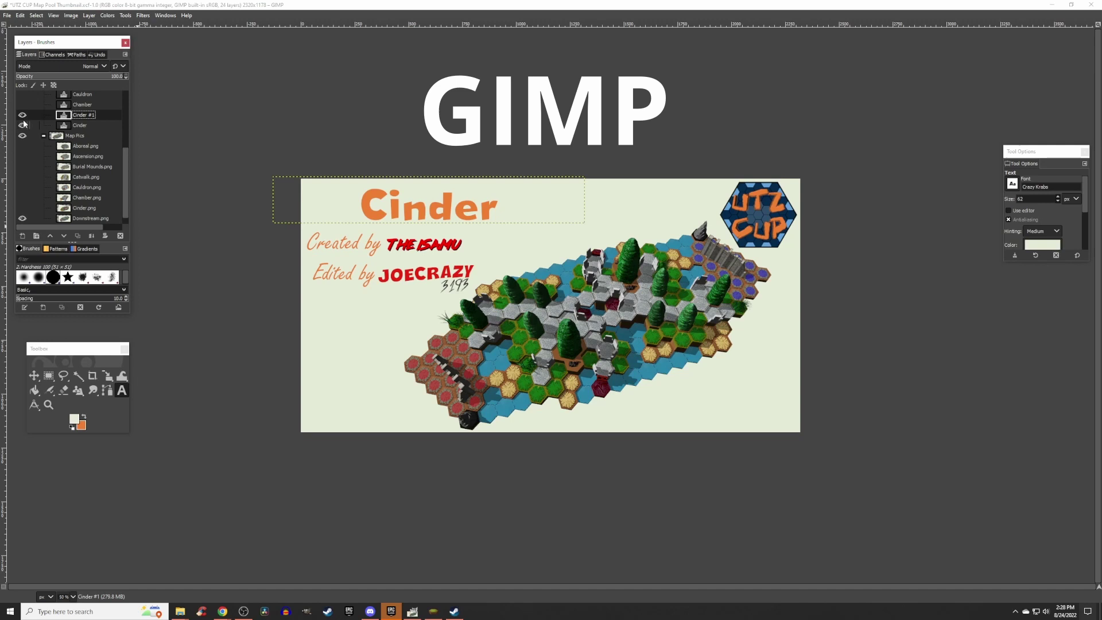
click(453, 211)
key(Delete)
key(Delete)
key(BackSpace)
key(BackSpace)
key(BackSpace)
text(Down)
key(Home)
key(Delete)
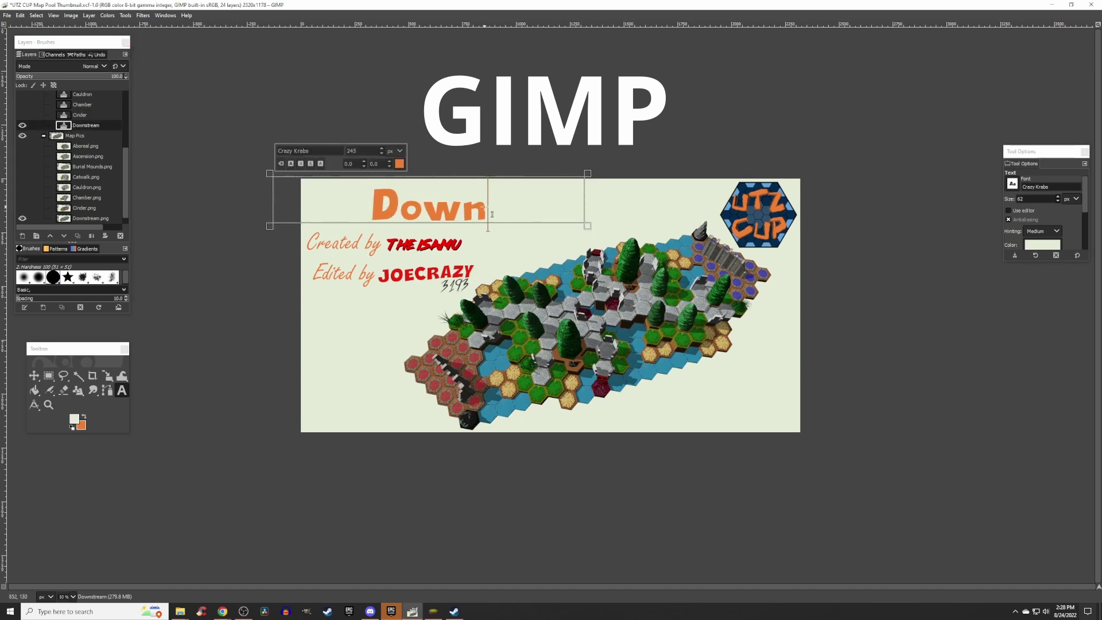
text(streamm)
drag(442, 208, 468, 209)
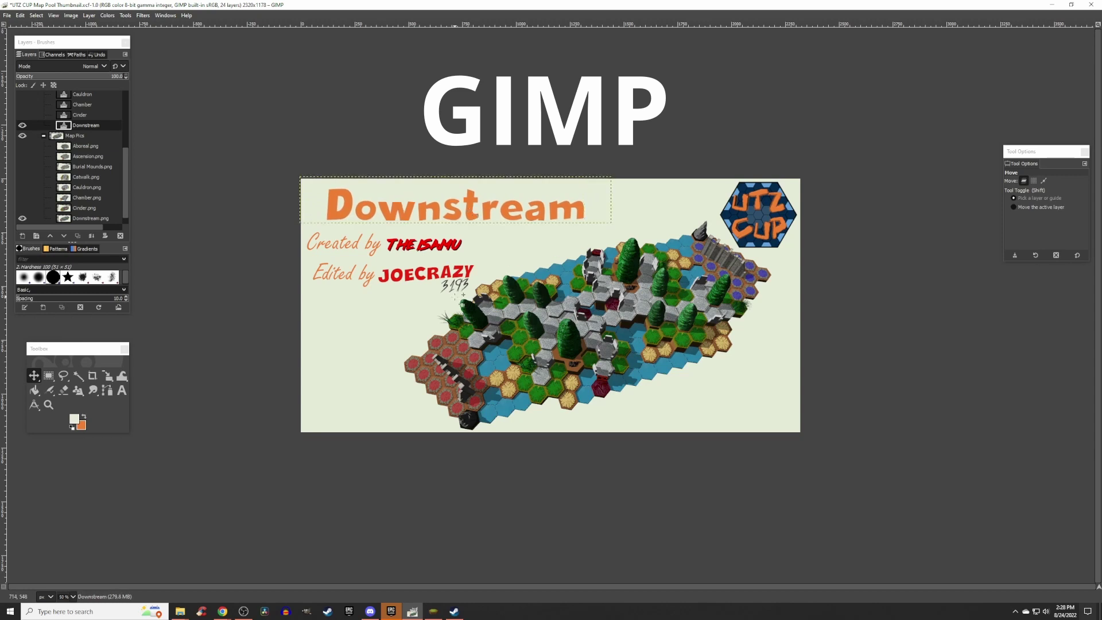
key(End)
Save the thumbnail and export it as Downstream
key(ctrl+s)
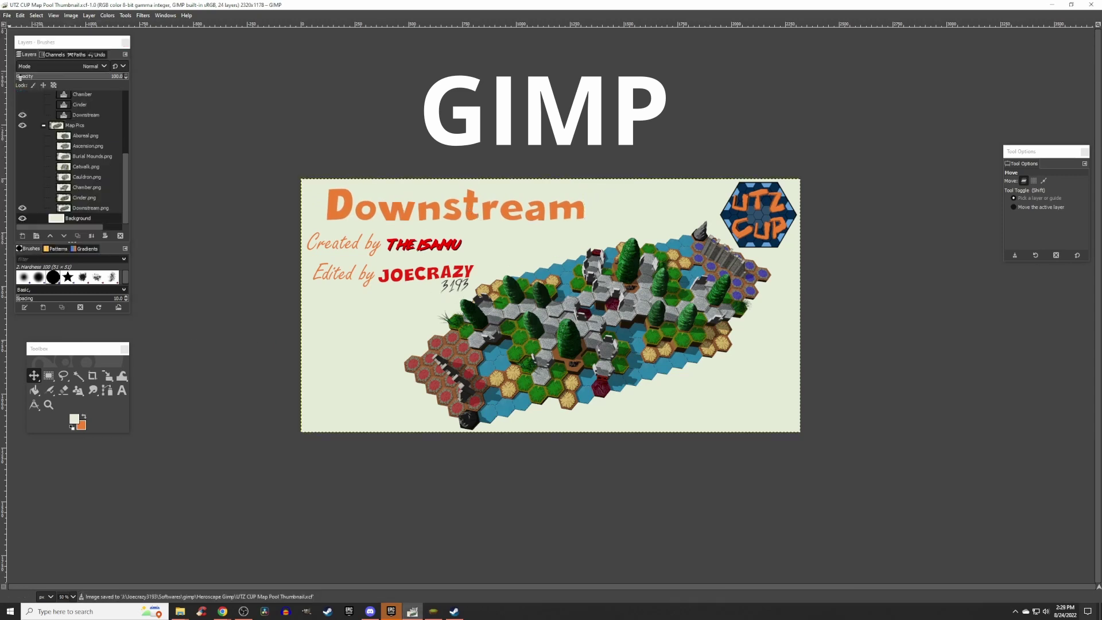
click(7, 16)
click(34, 150)
text(Downstream.png)
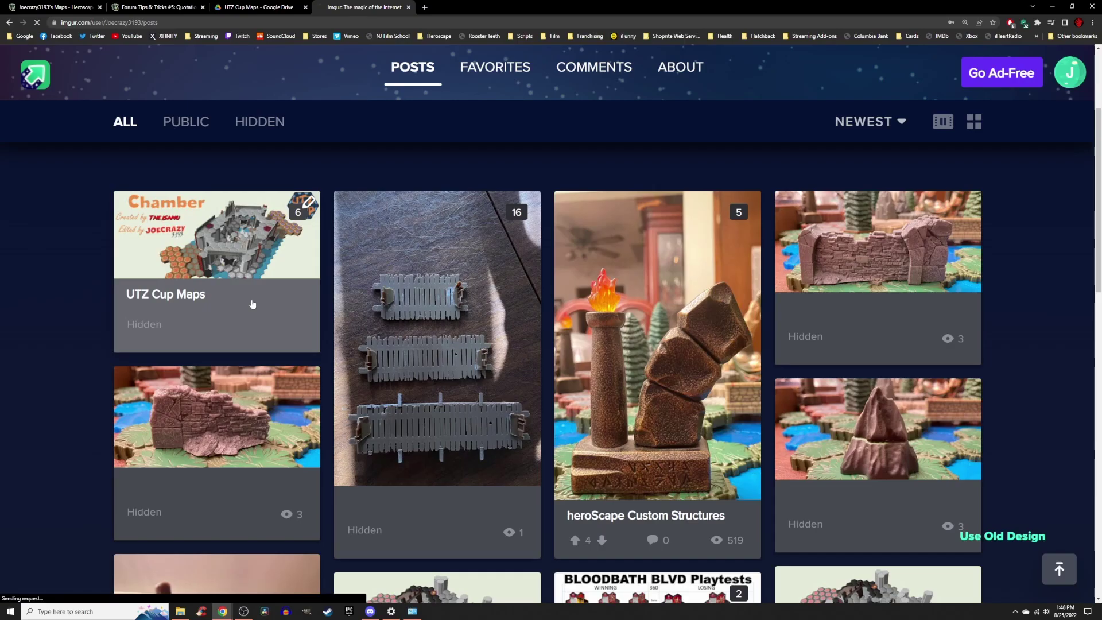
click(251, 305)
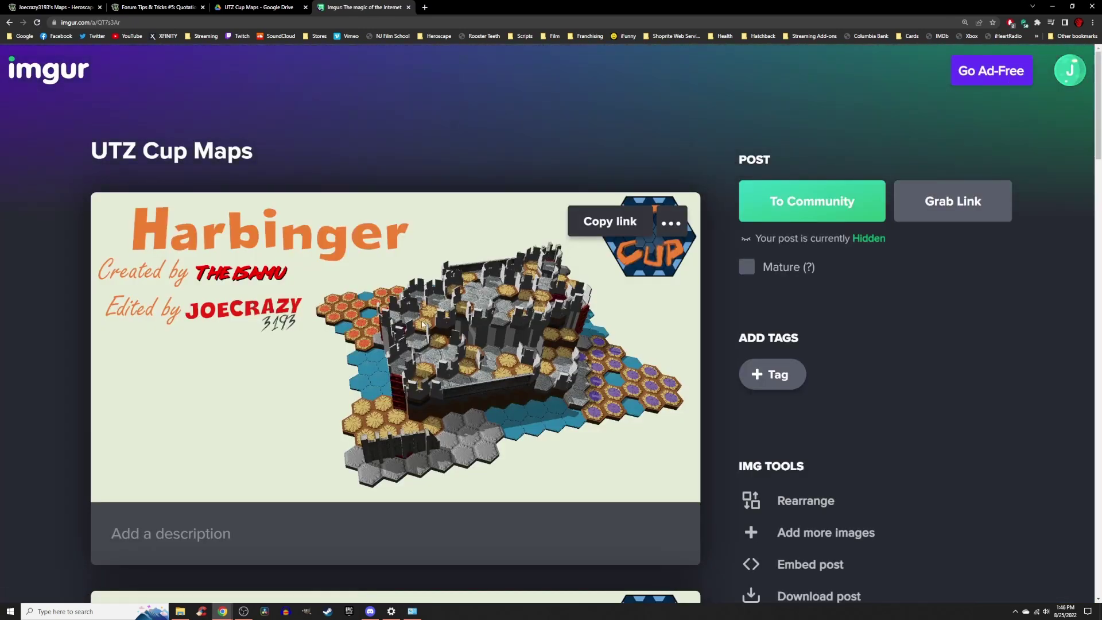
Choose New post from the profile avatar menu to reach Imgur's upload page
scroll(422, 323, down, 13)
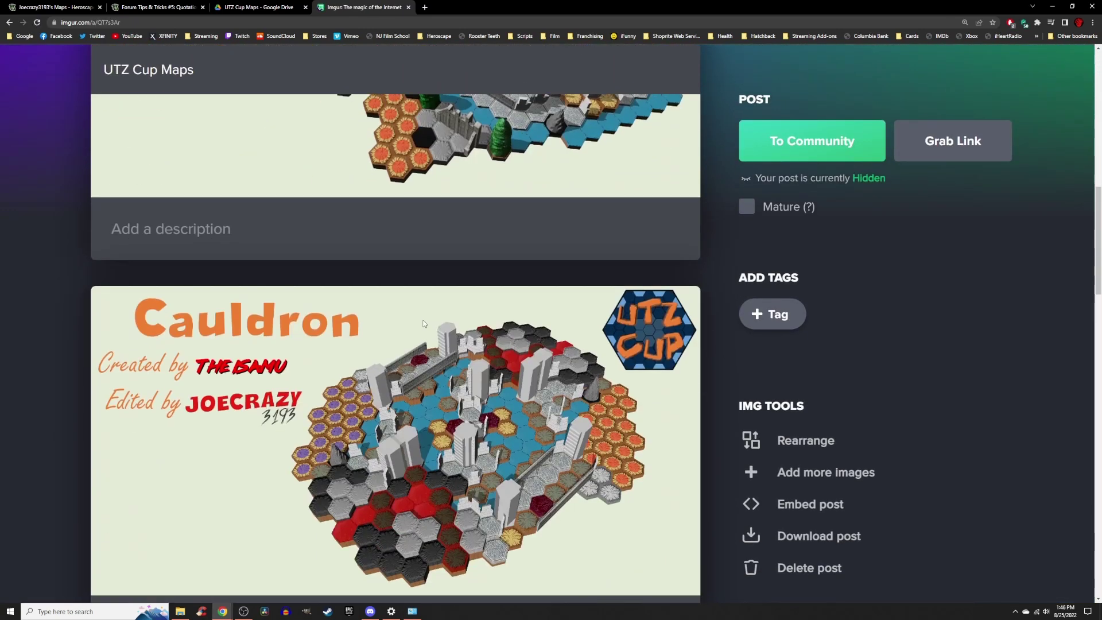
scroll(425, 322, down, 20)
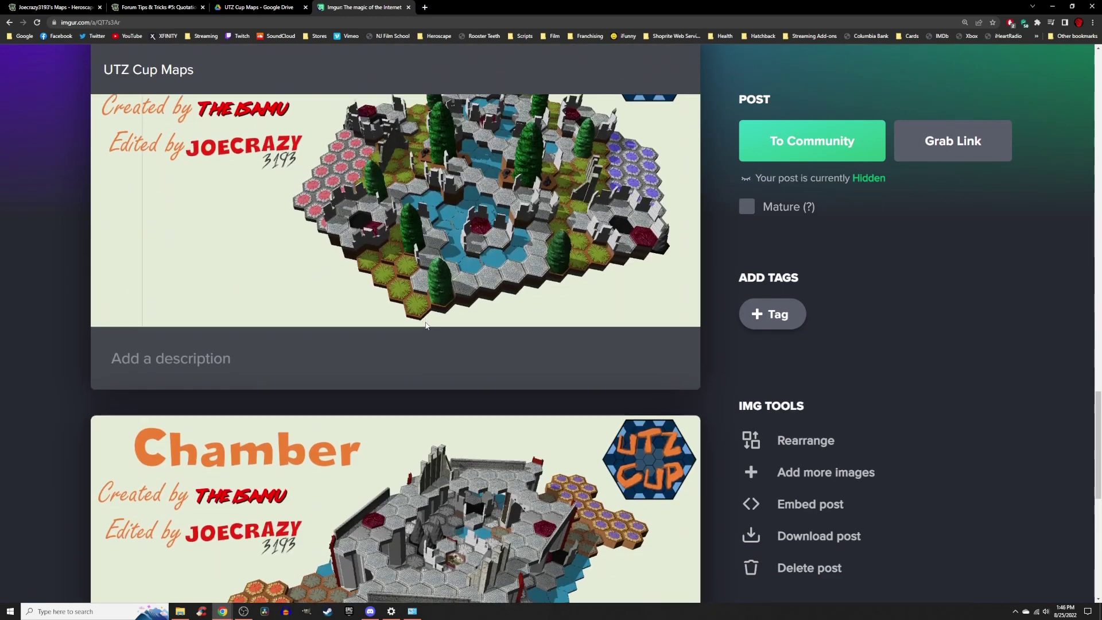
scroll(426, 325, up, 15)
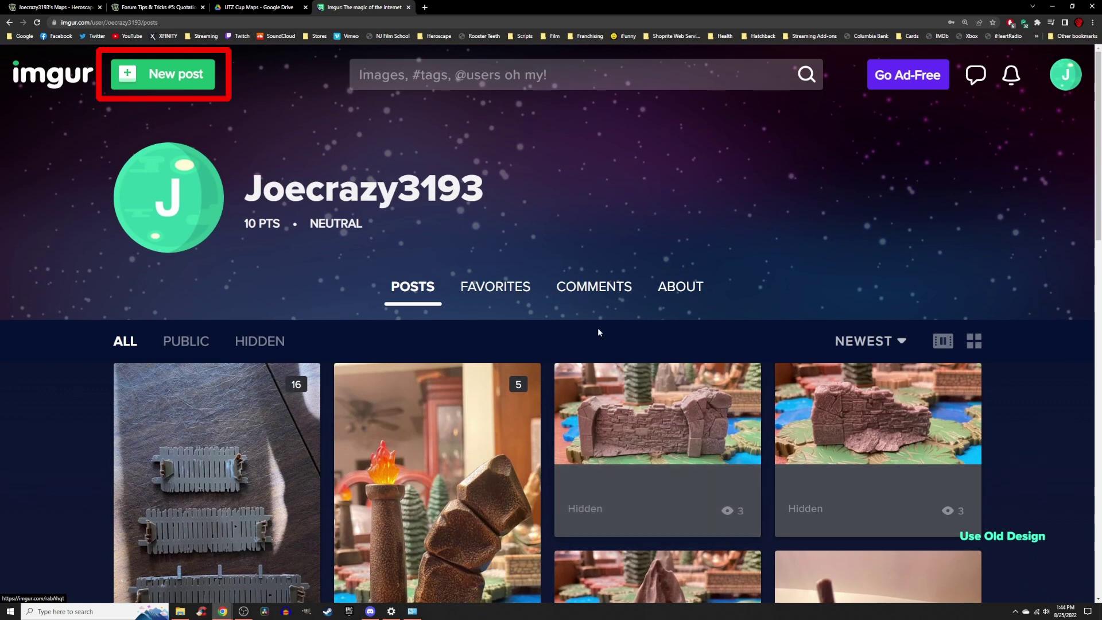
click(1075, 70)
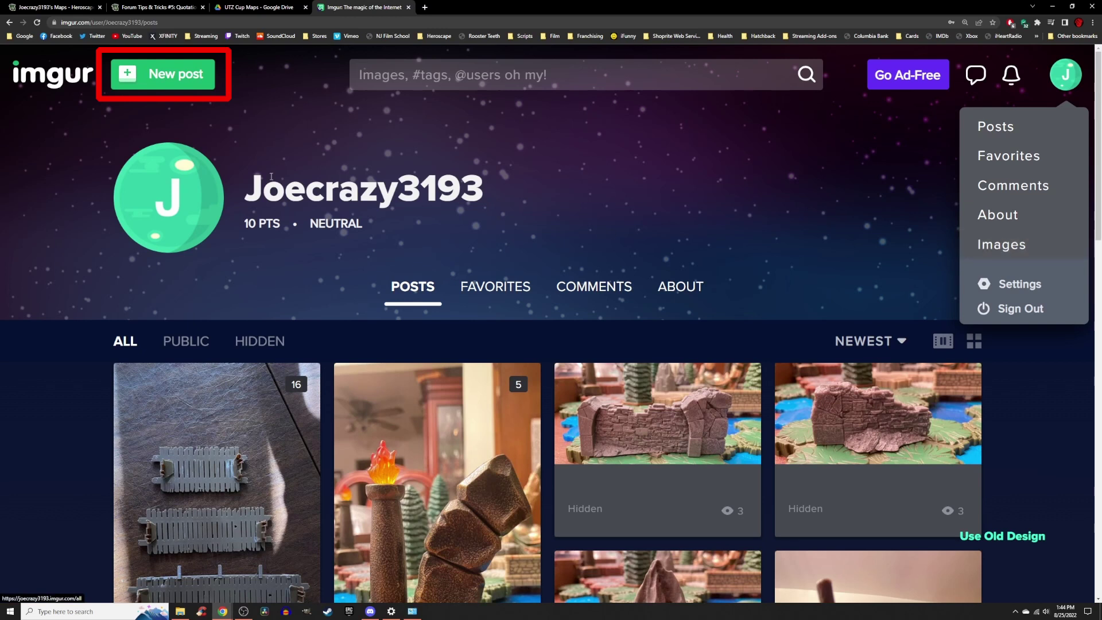
click(160, 73)
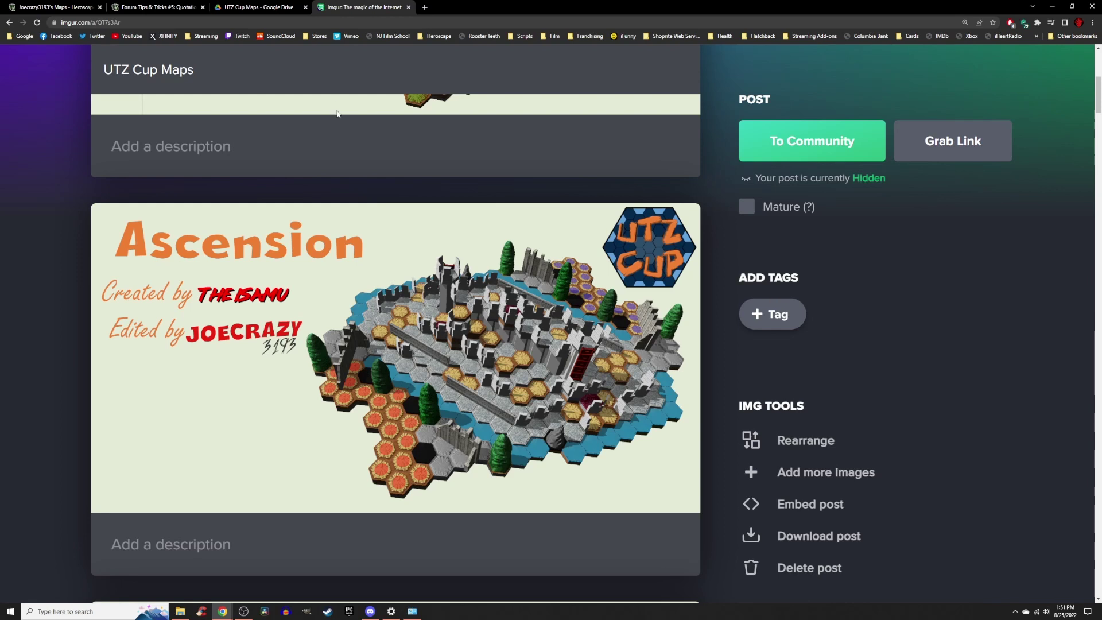
Copy the Ascension image's BBCode (Forums) link from its Get share links options
mouse_move(361, 212)
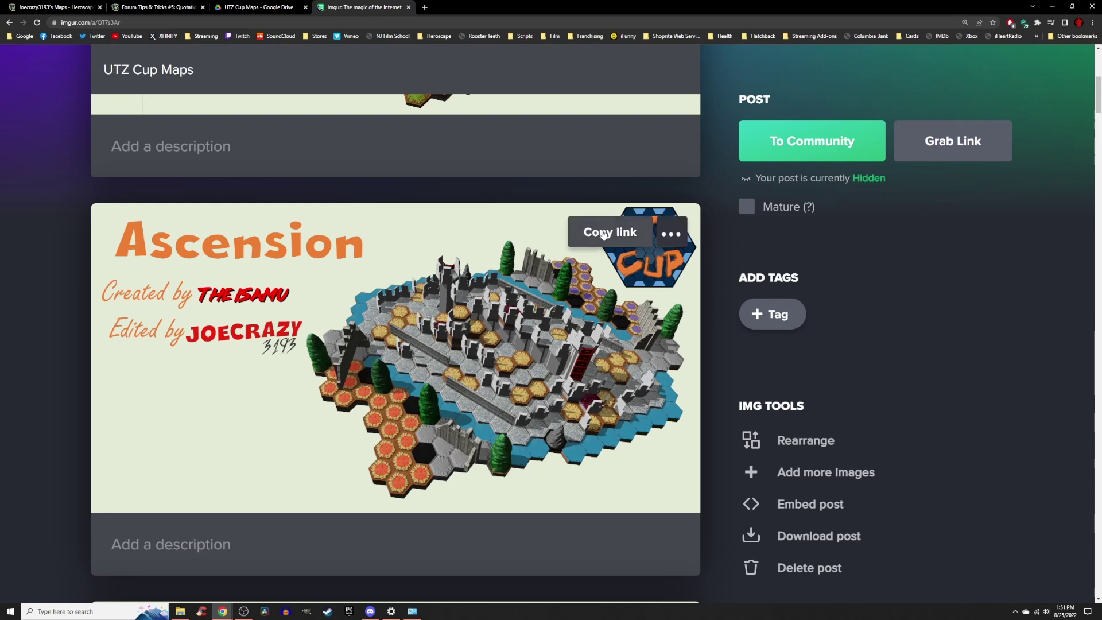
click(673, 235)
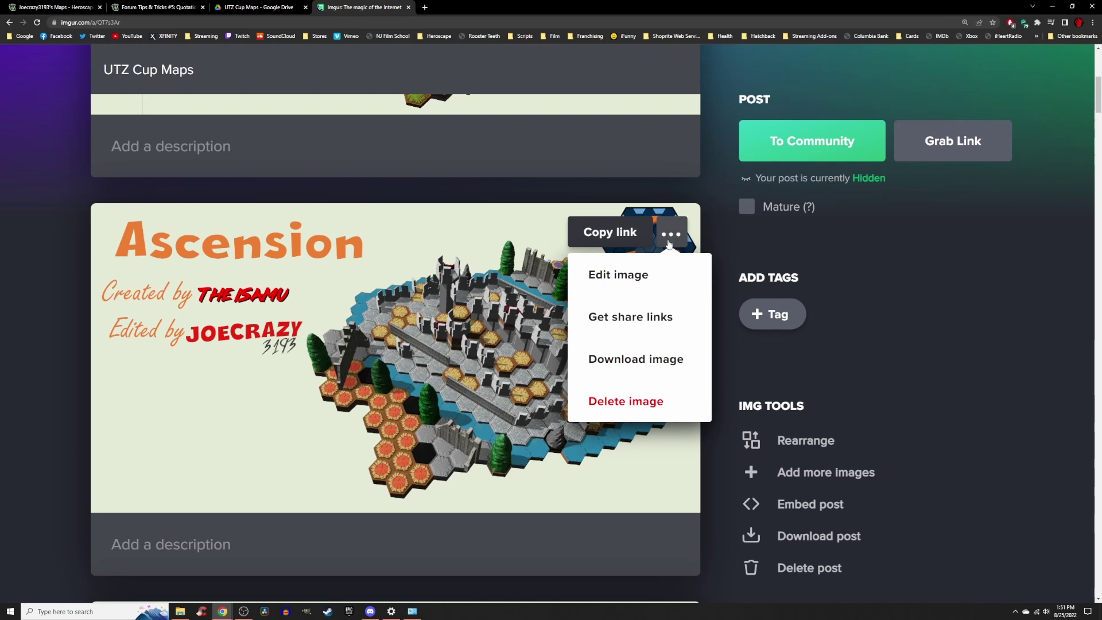
click(650, 318)
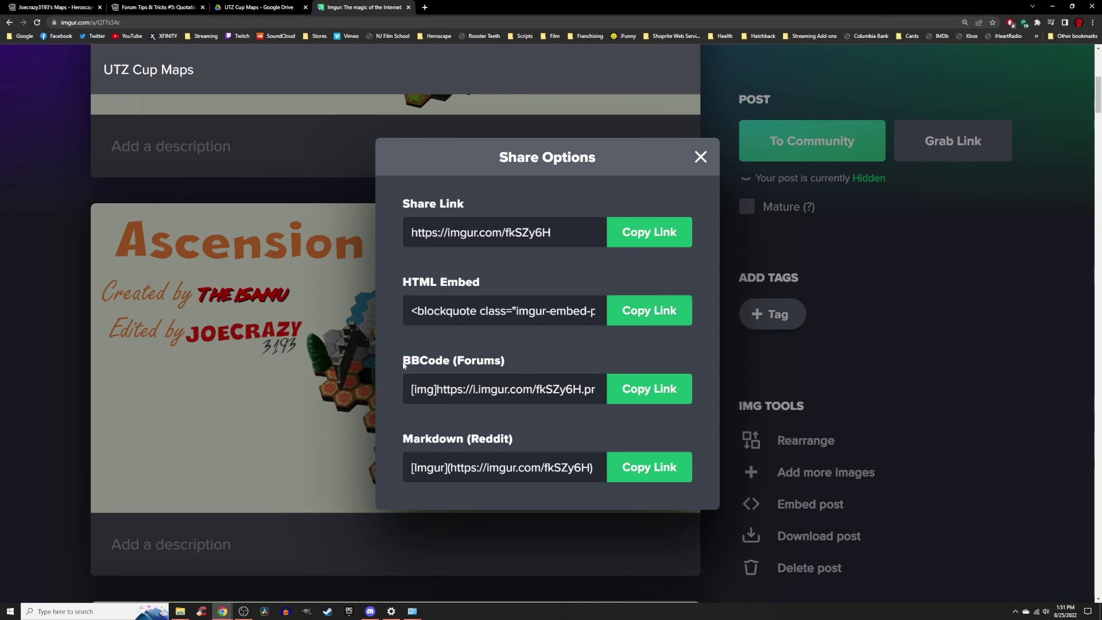
drag(419, 361, 451, 361)
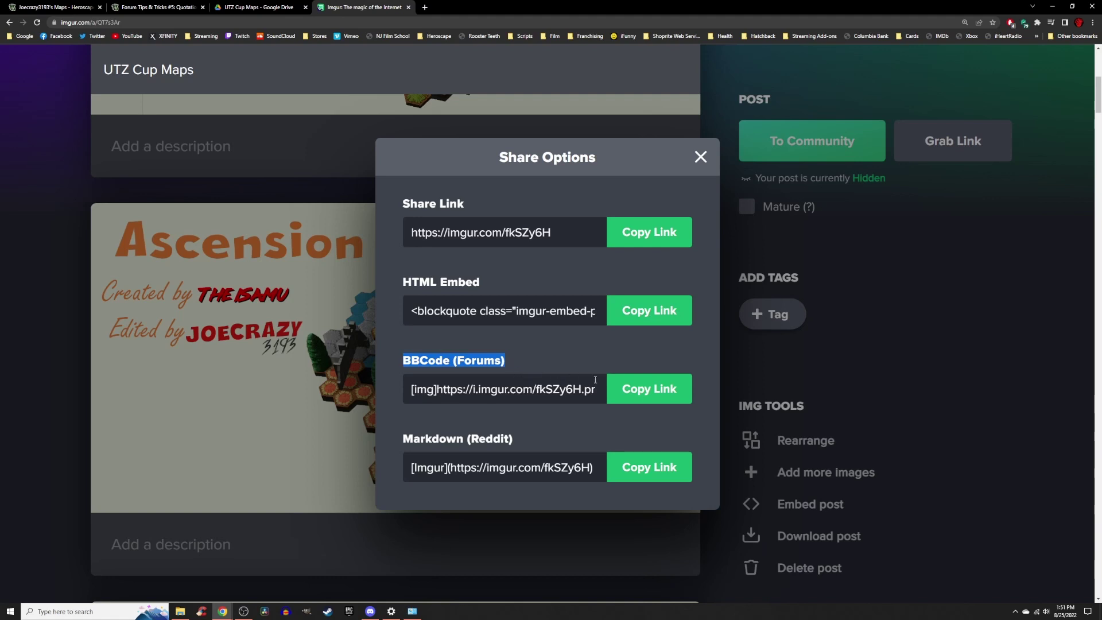
click(635, 390)
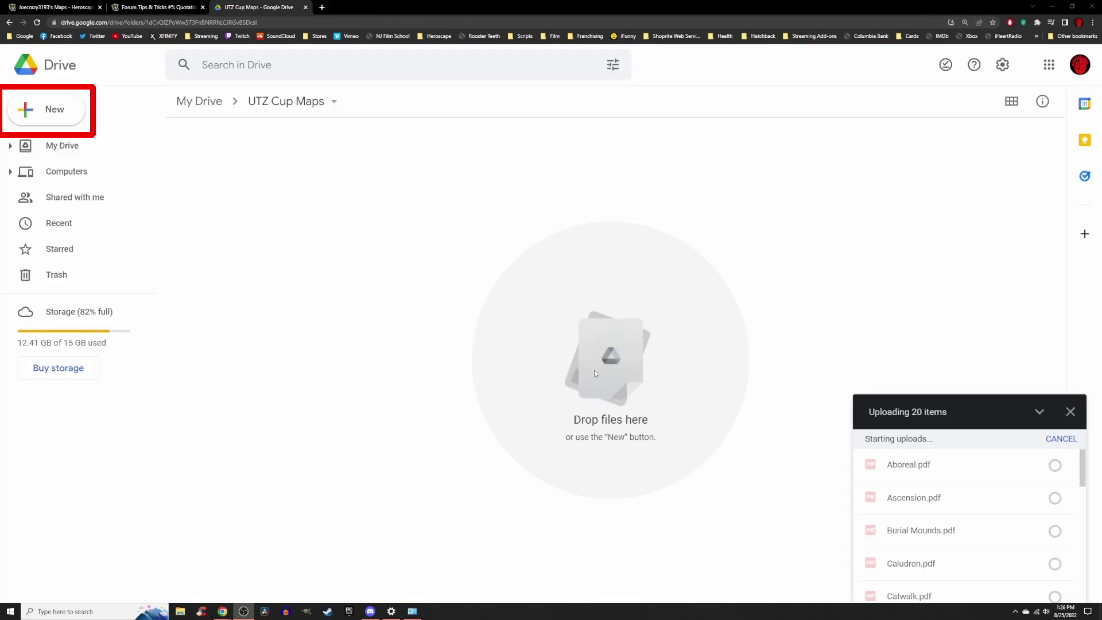
Scroll the UTZ Cup Maps folder list while the 20 PDFs finish uploading
drag(1083, 461, 1091, 587)
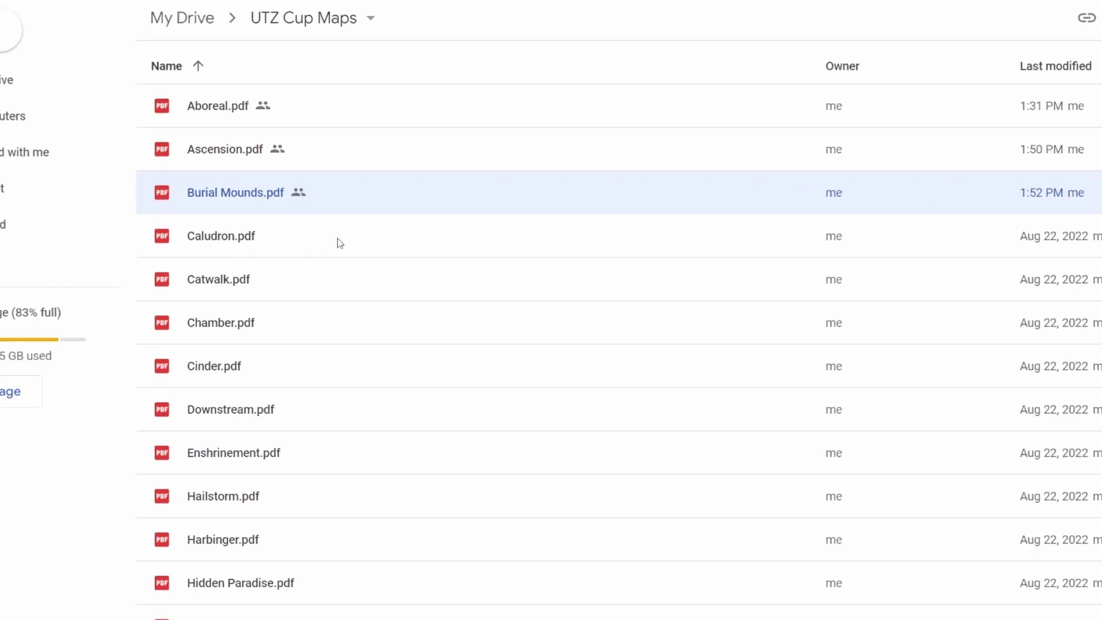
Set Caludron.pdf's general access to Anyone with the link and copy its link
click(351, 232)
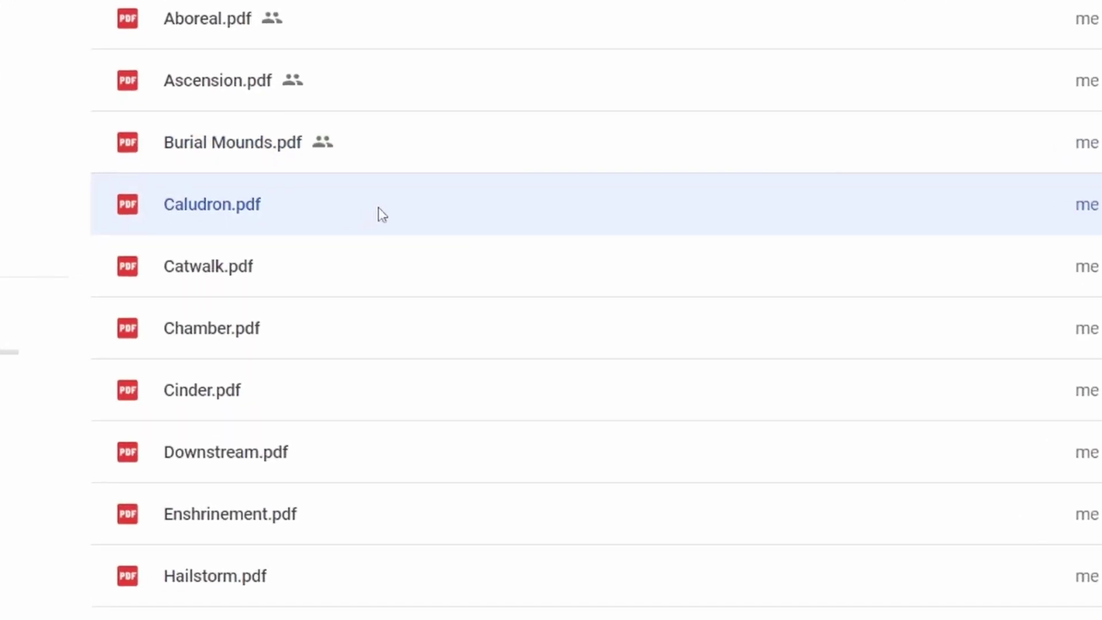
right_click(391, 200)
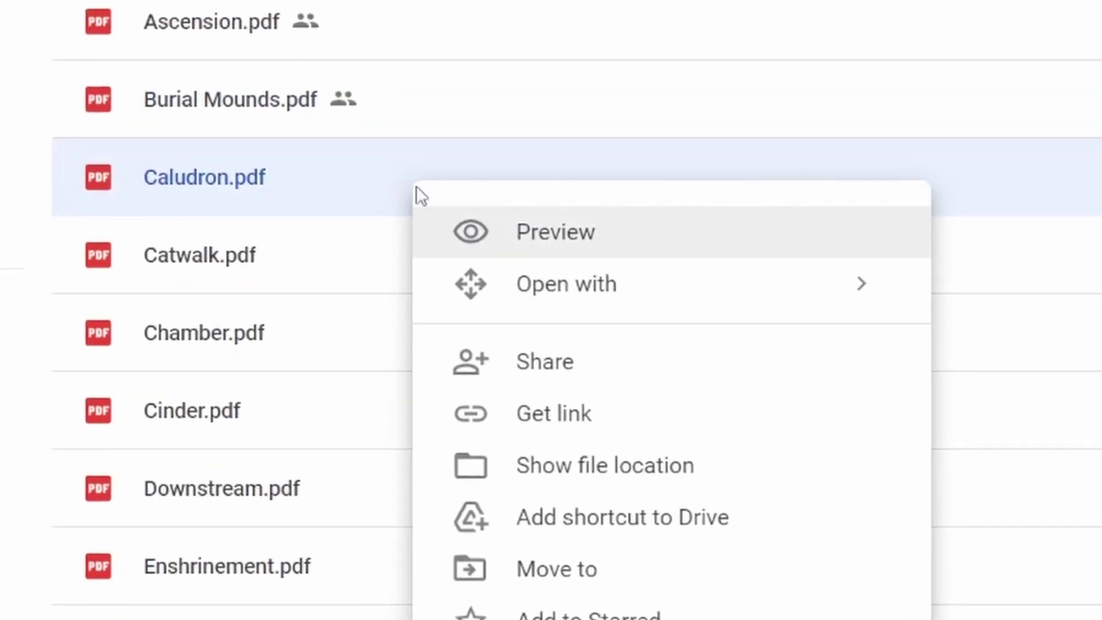
click(511, 367)
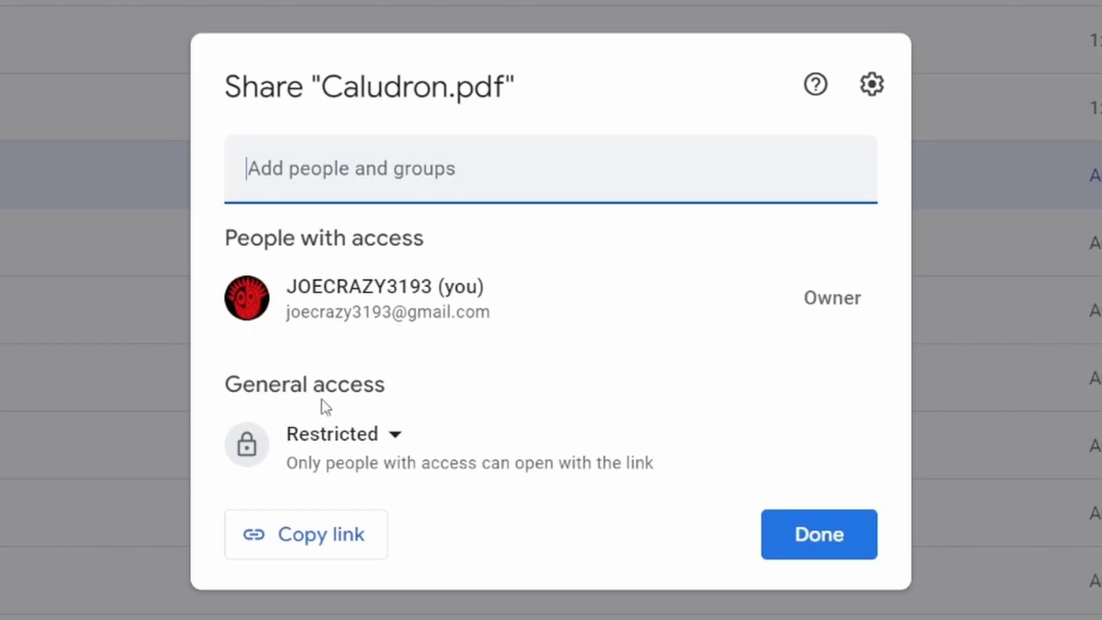
click(408, 448)
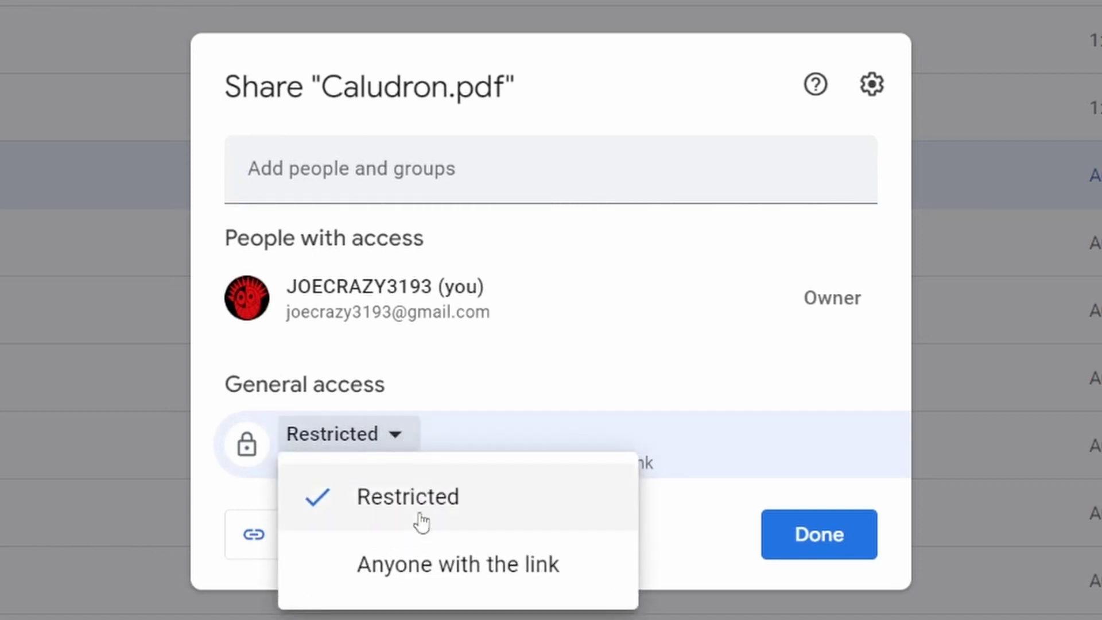
click(423, 556)
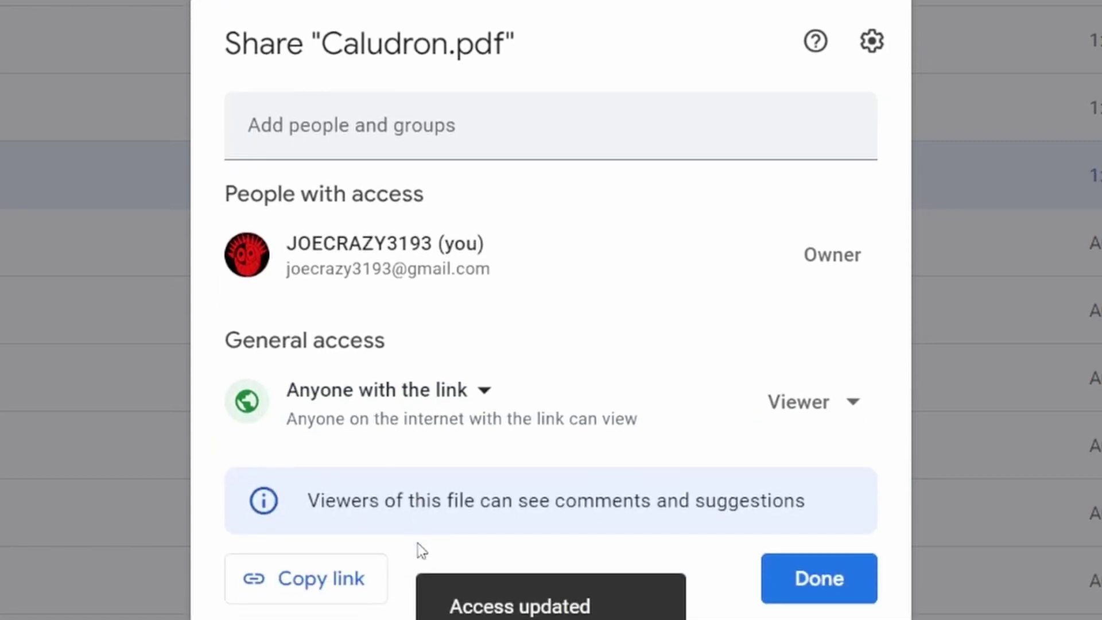
click(343, 580)
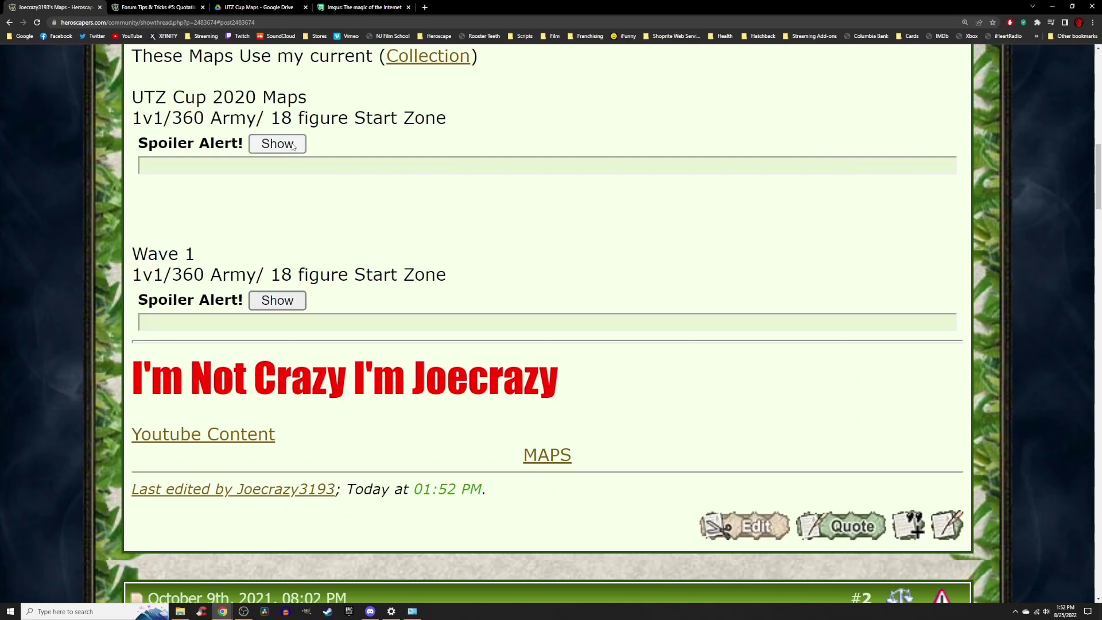
Expand the UTZ Cup 2020 Maps spoiler, scroll through its map images, then collapse it
click(278, 144)
scroll(371, 362, down, 3)
scroll(371, 362, down, 1)
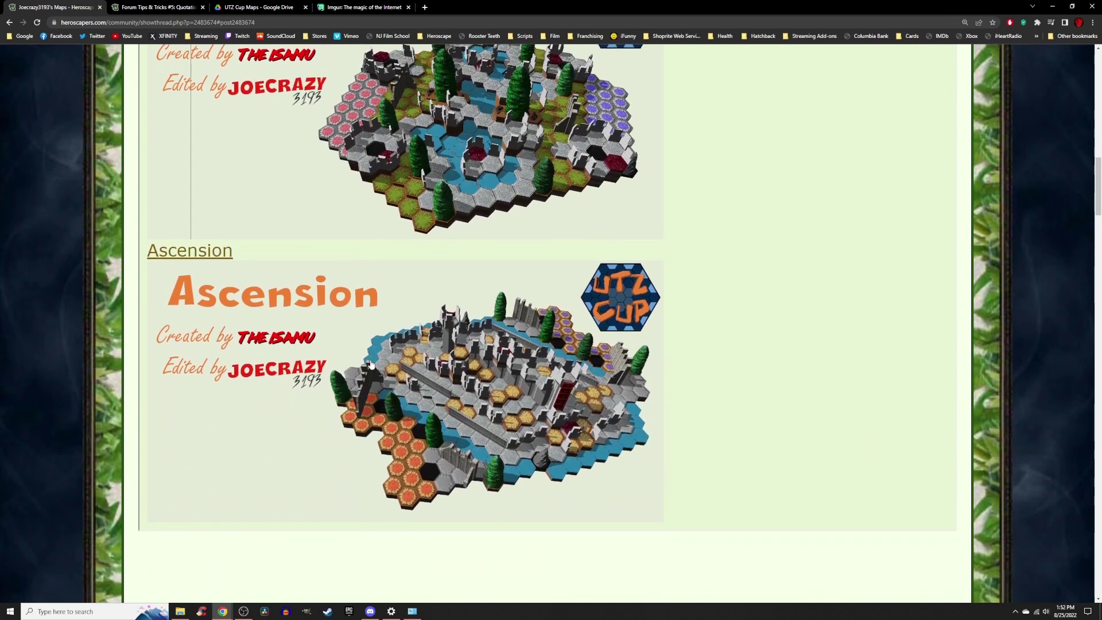
scroll(371, 364, up, 3)
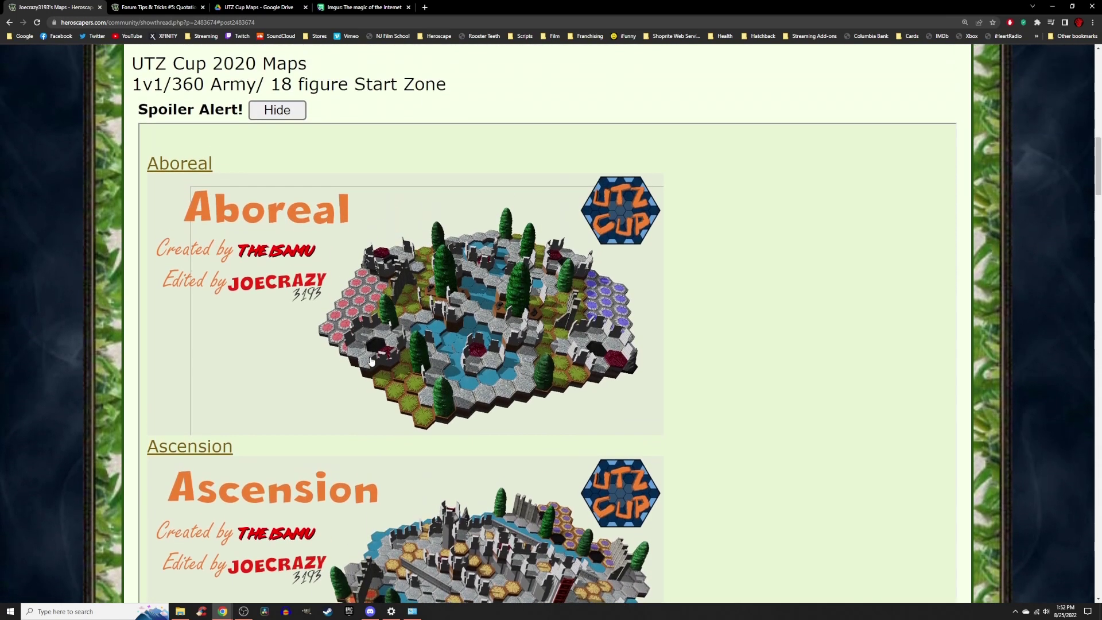
click(277, 101)
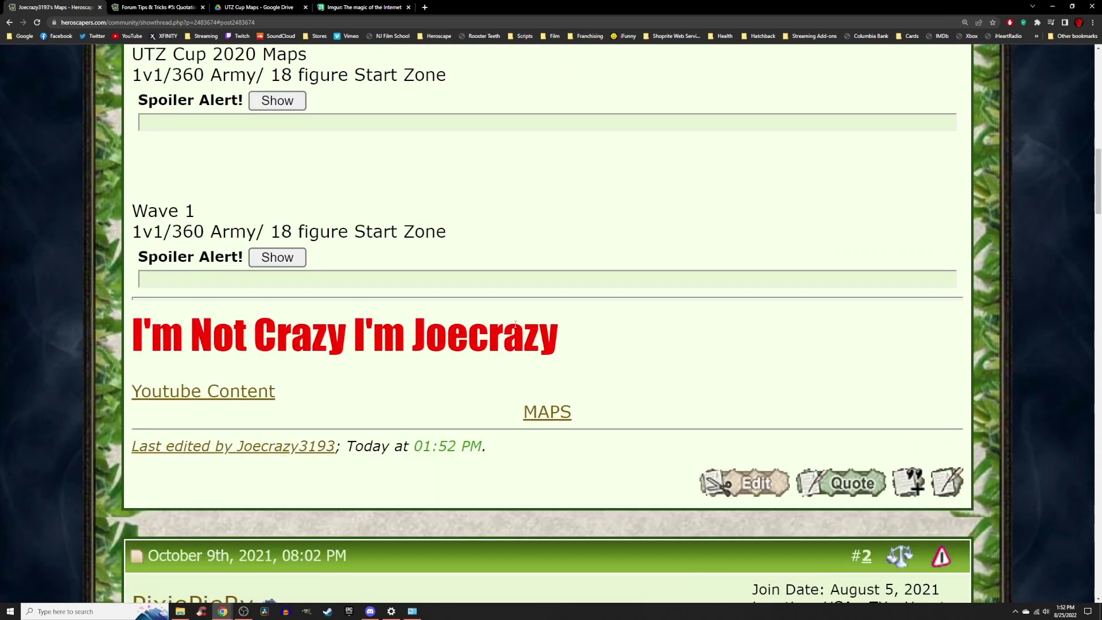
Quick-edit the post and paste in the Burial Mounds link and thumbnail code
click(745, 483)
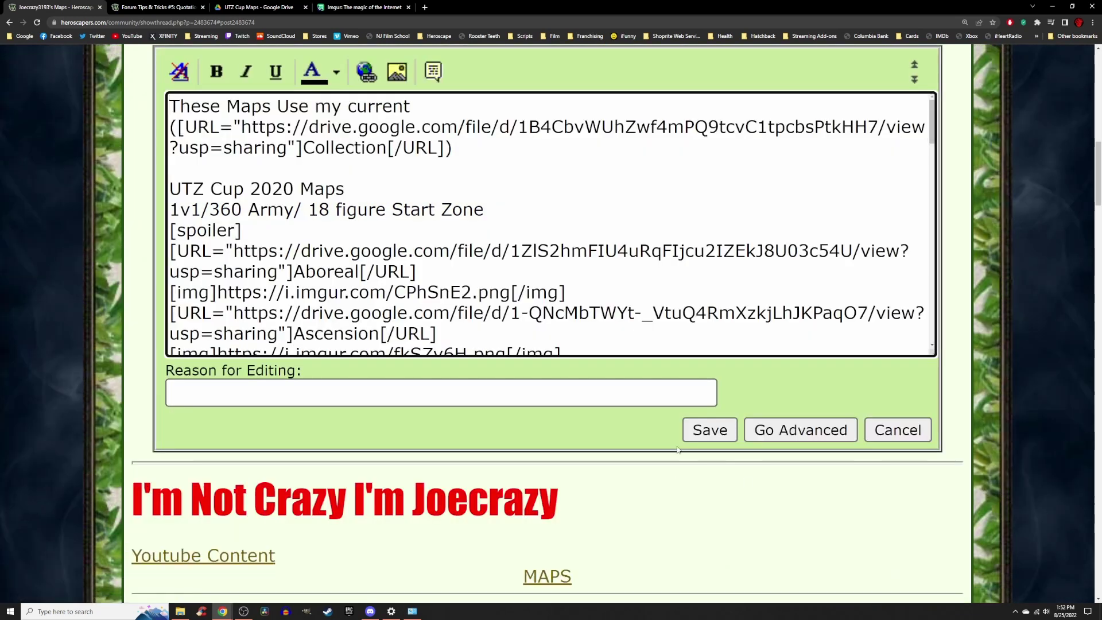
scroll(251, 228, down, 3)
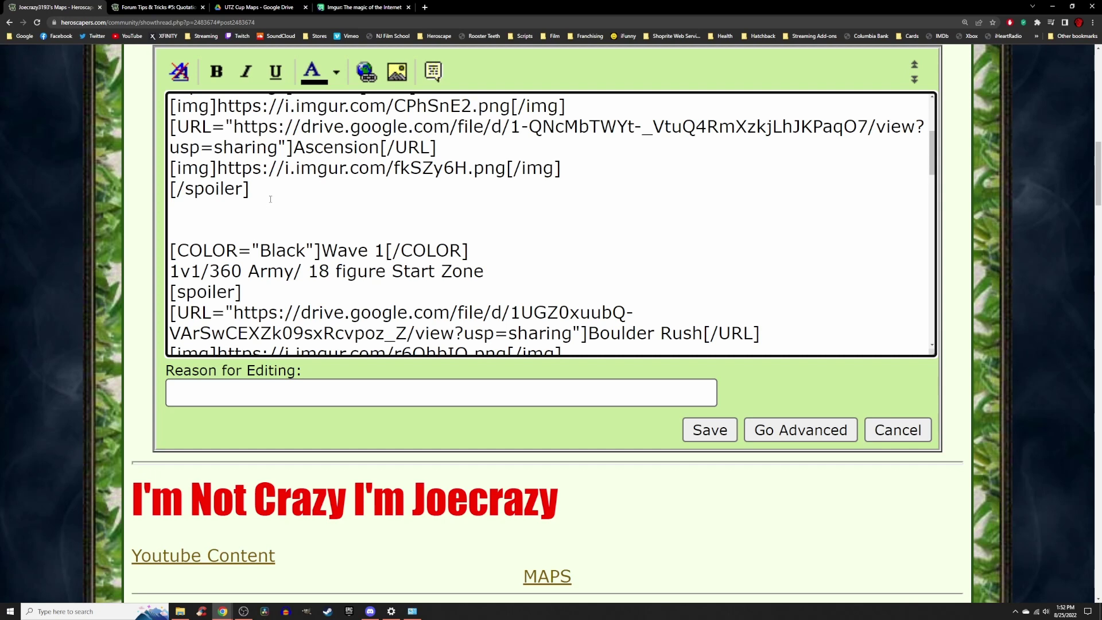
key(ctrl+v)
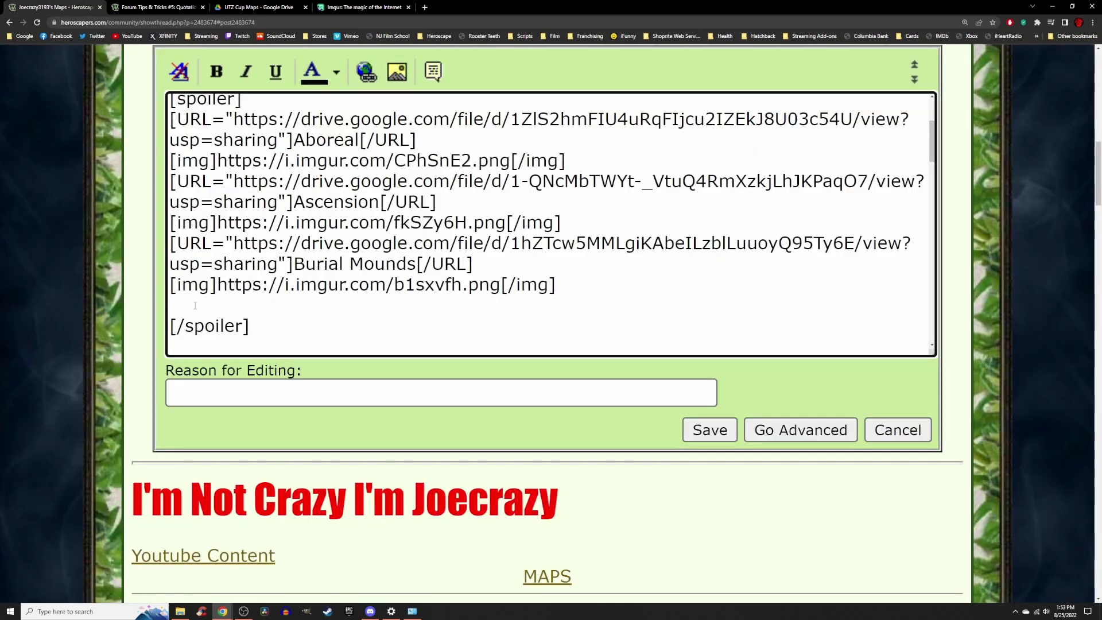
Type 'Caldron' on a new line, correct it to 'Cauldron', and select the word
click(237, 7)
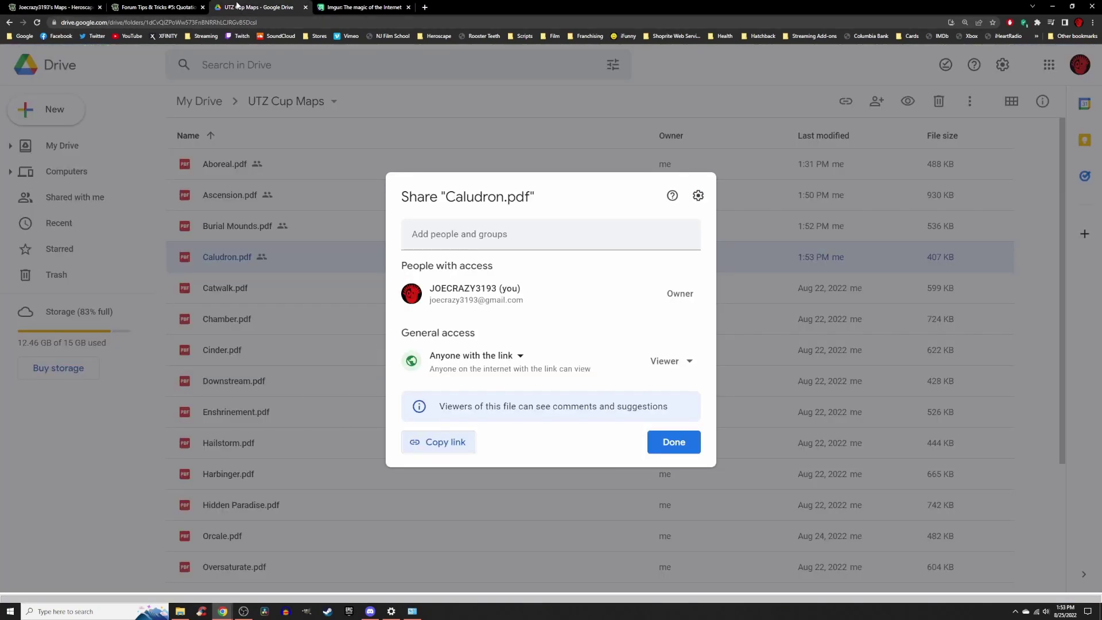
click(54, 6)
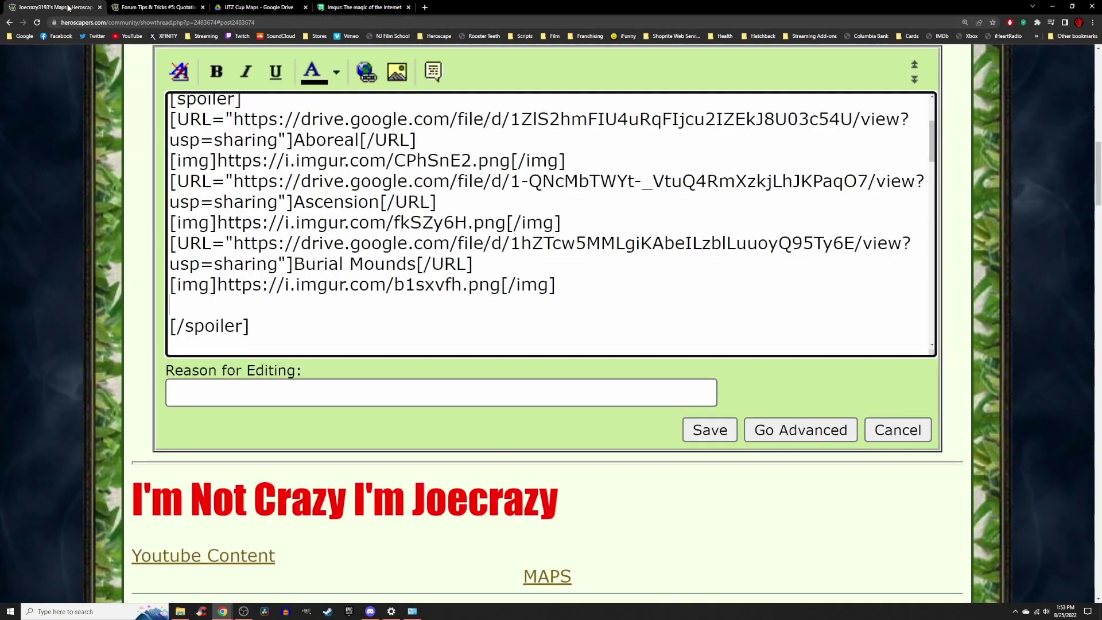
text(Caldron)
scroll(180, 313, up, 1)
click(195, 320)
text(u)
drag(256, 322, 154, 322)
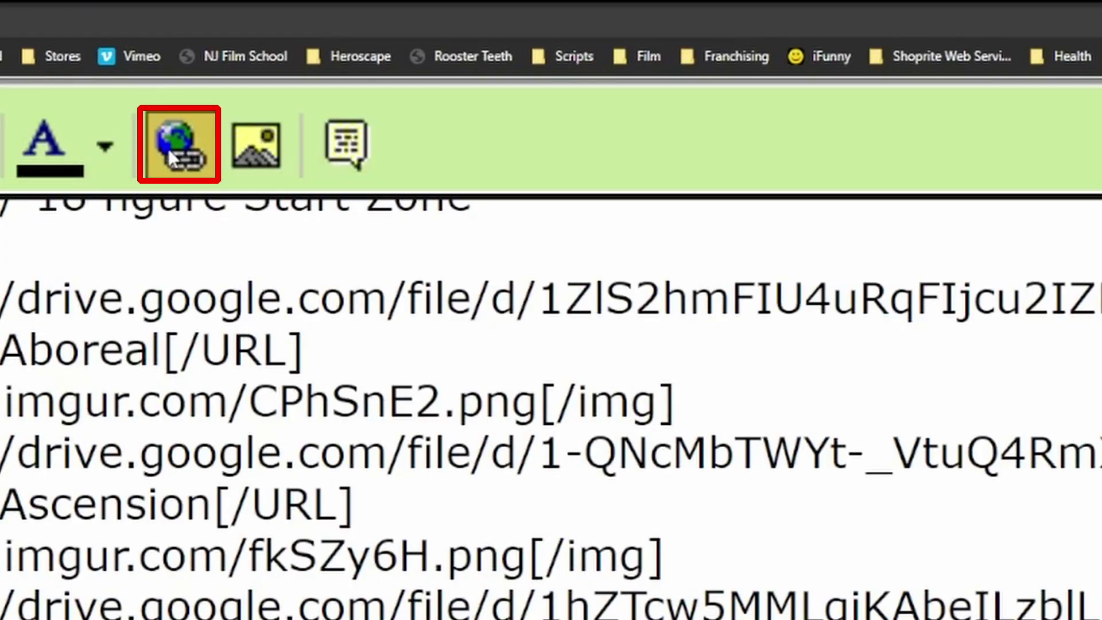
Link the selected word Cauldron to the copied Google Drive share link
click(168, 148)
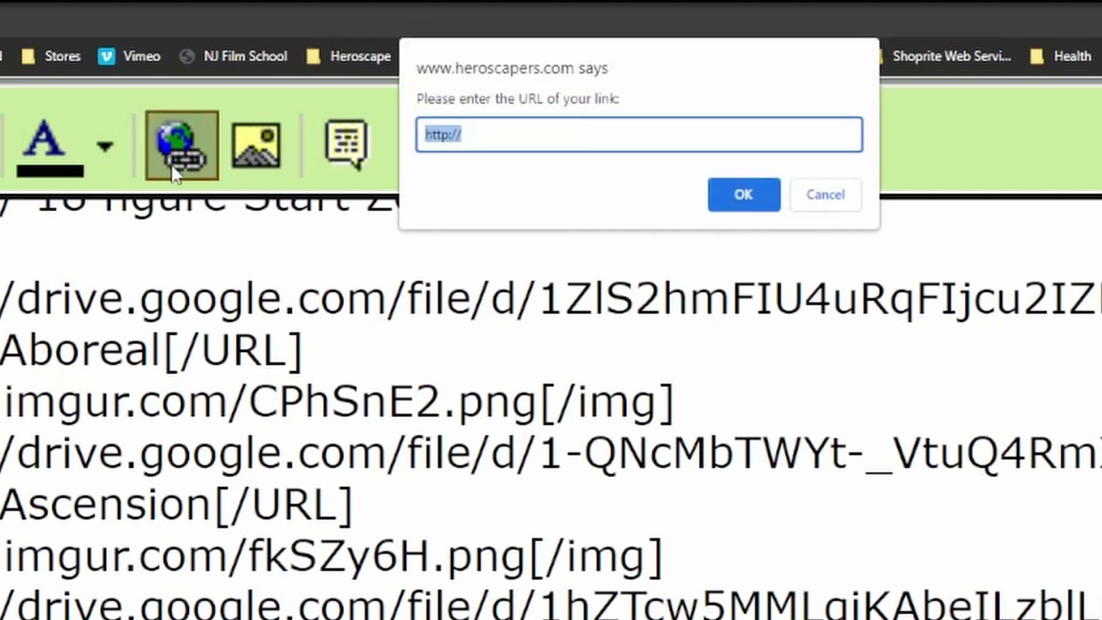
right_click(485, 149)
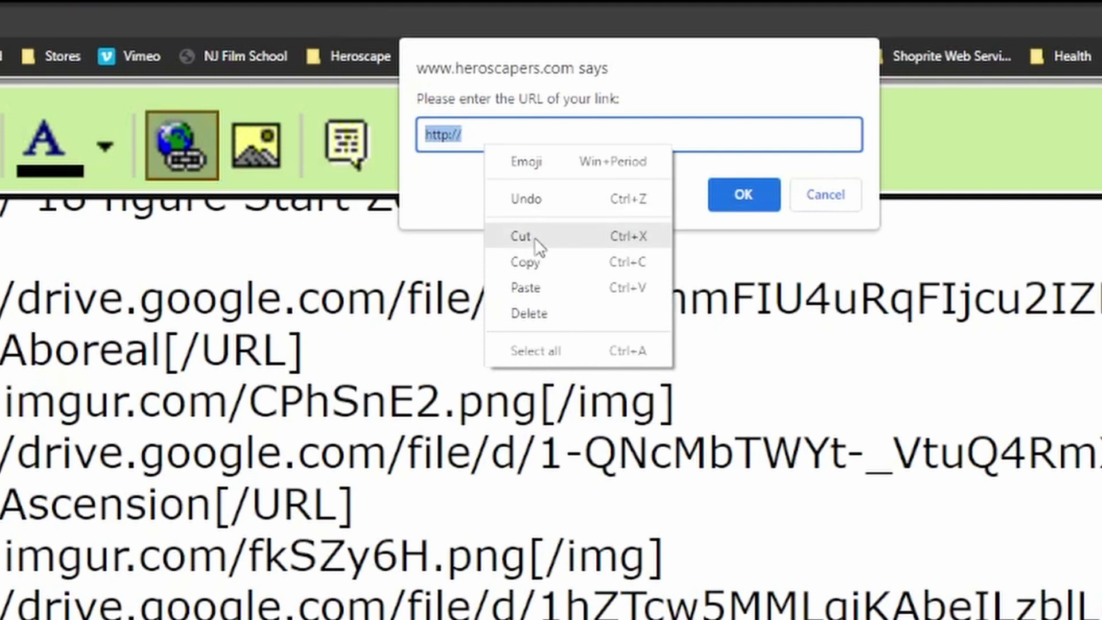
click(550, 287)
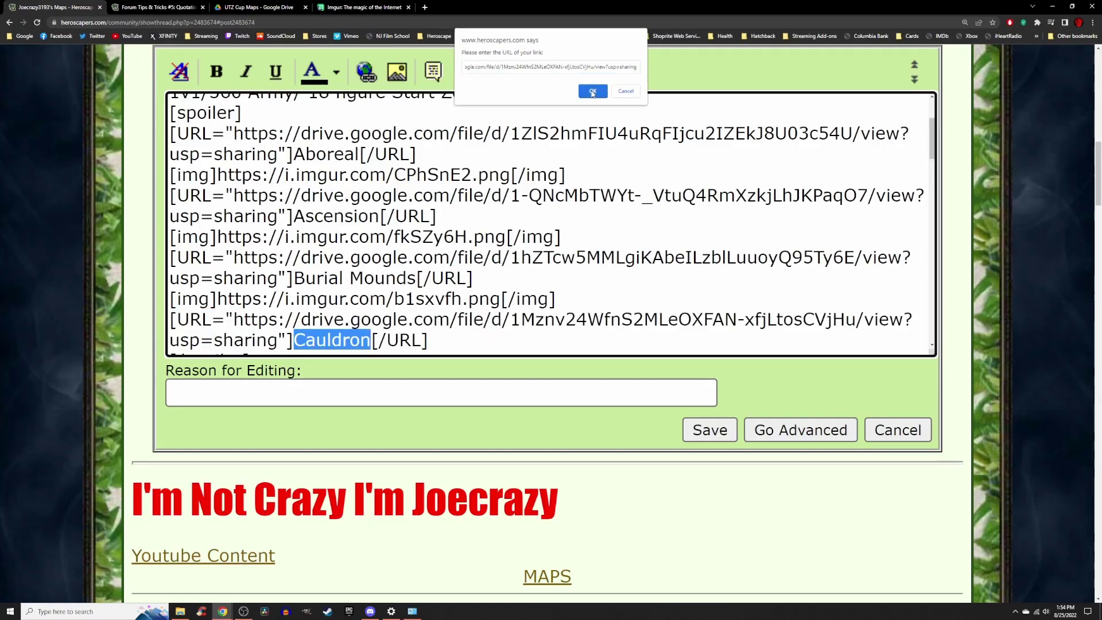
click(592, 91)
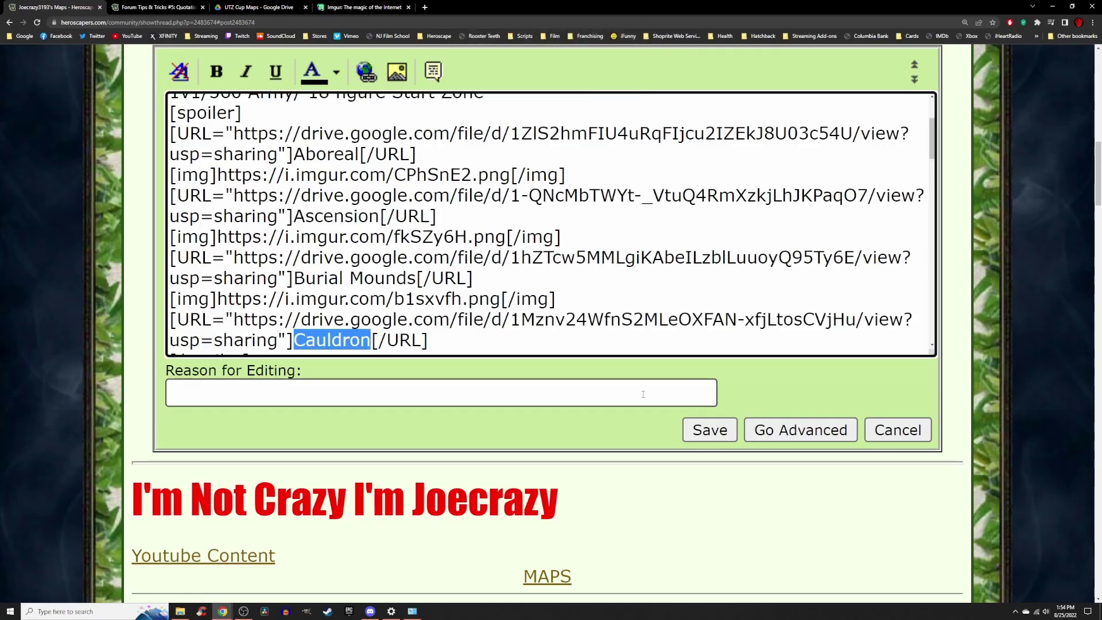
Start a new line after the Cauldron link and copy the Cauldron image's BBCode from Imgur
click(443, 339)
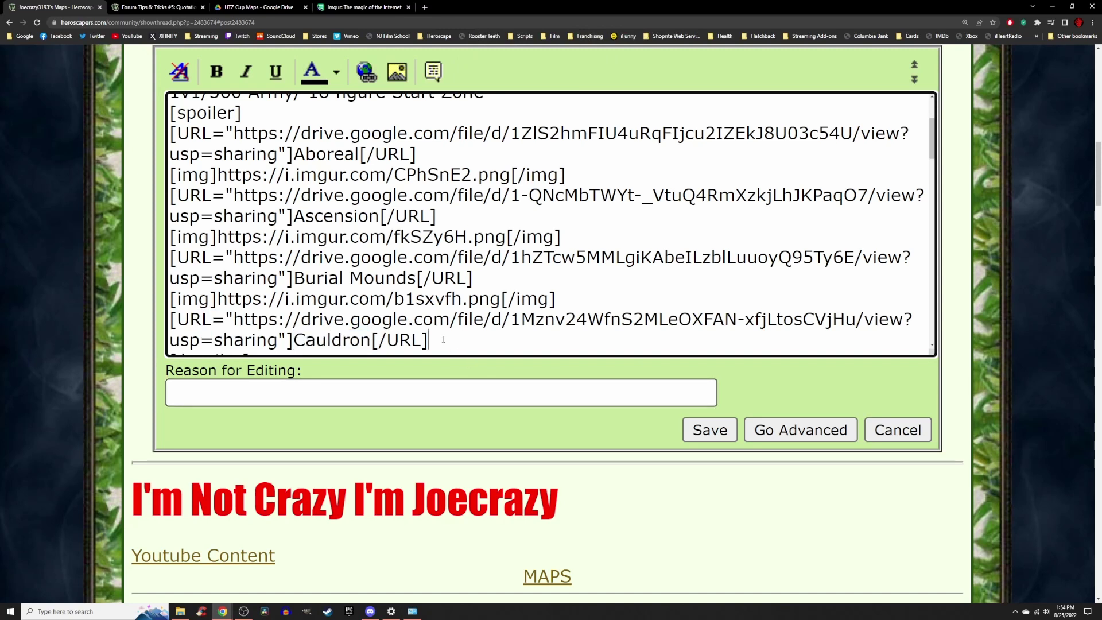
key(Return)
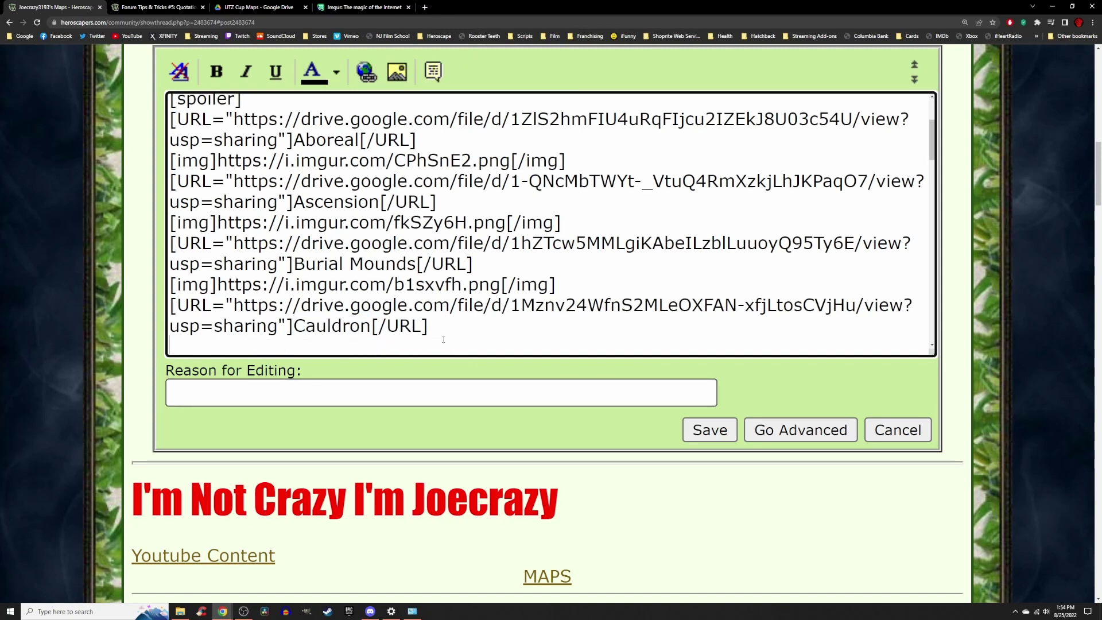
click(365, 7)
click(639, 320)
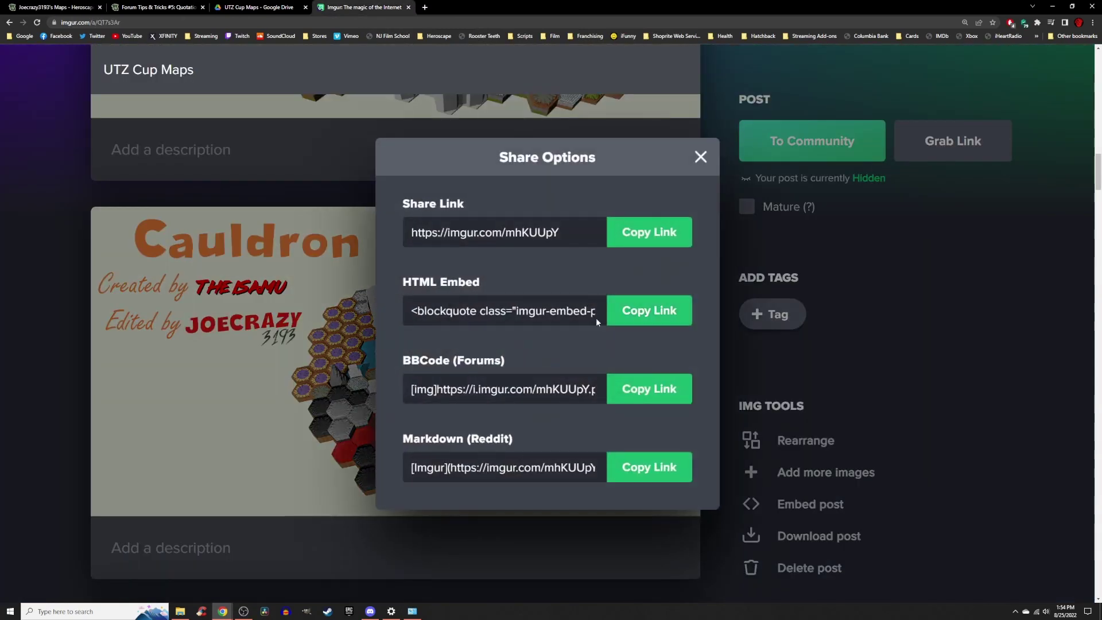
click(645, 394)
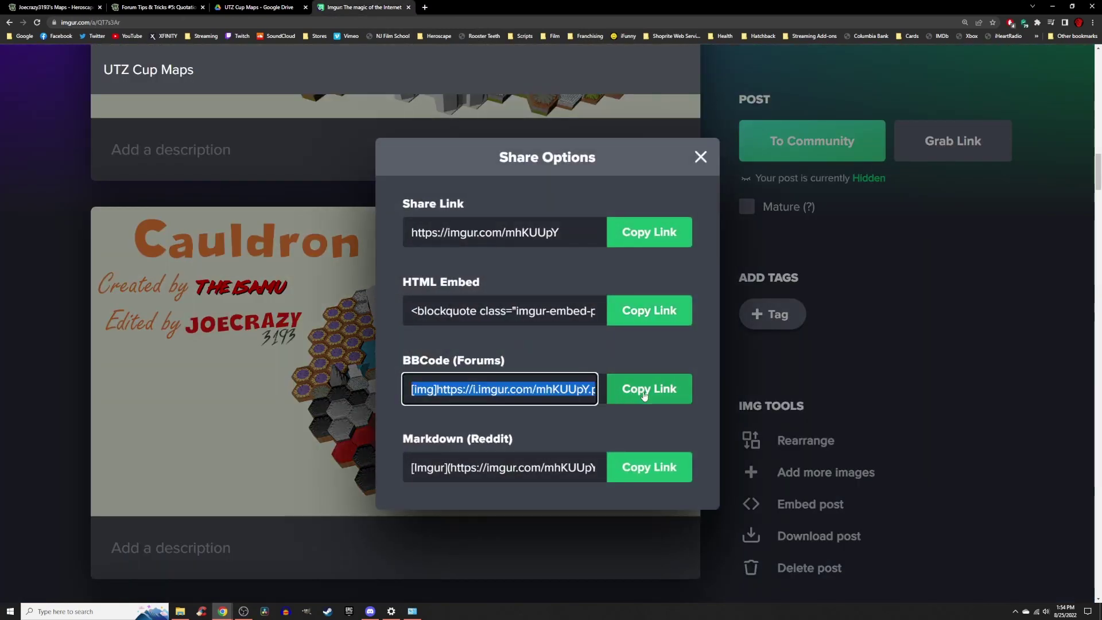
click(701, 157)
Paste the Cauldron image tag onto the new line and add a line break after it
click(54, 7)
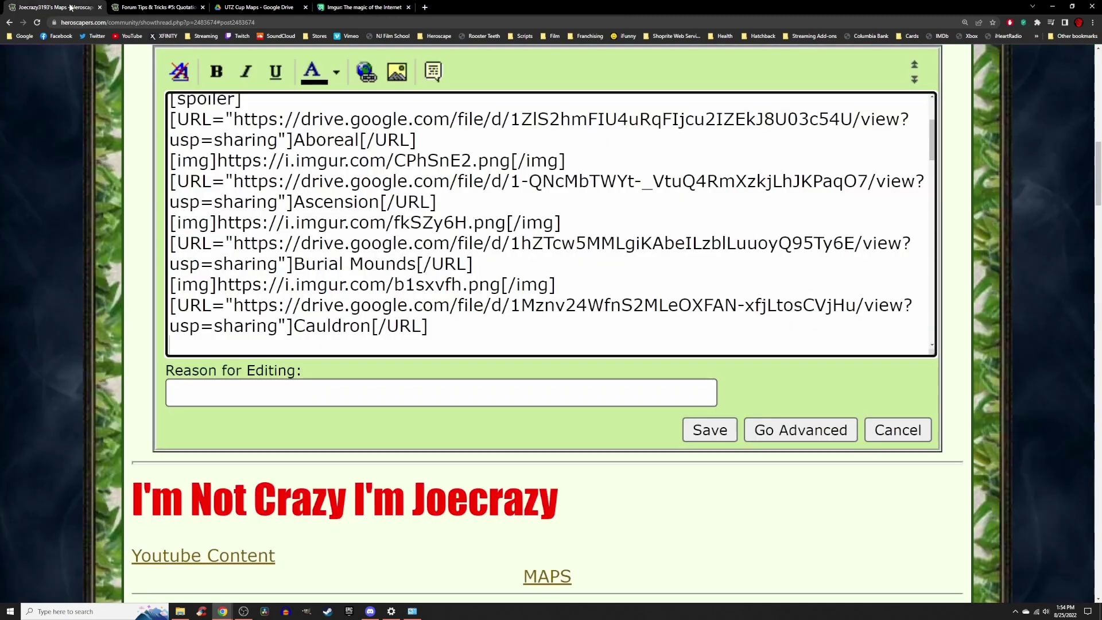
scroll(368, 332, down, 1)
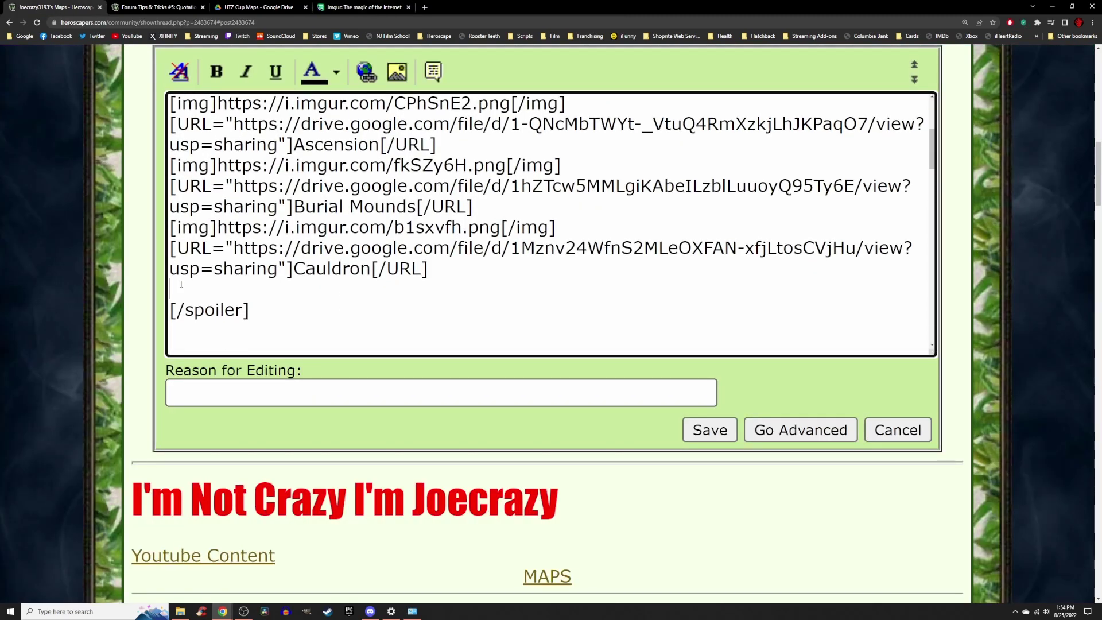
right_click(181, 284)
click(202, 350)
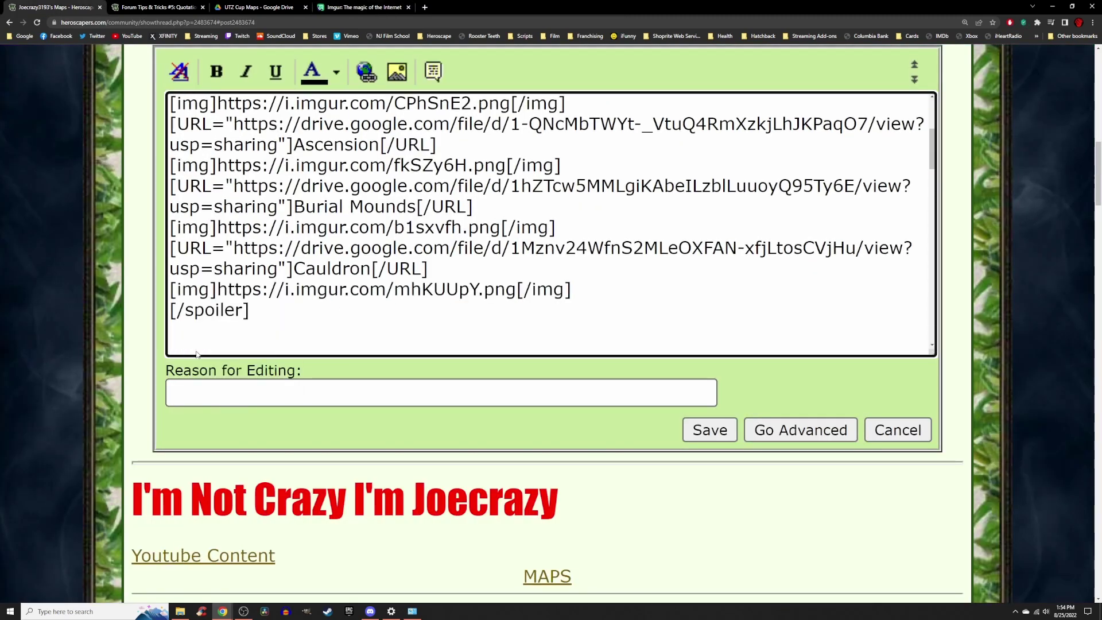
key(Return)
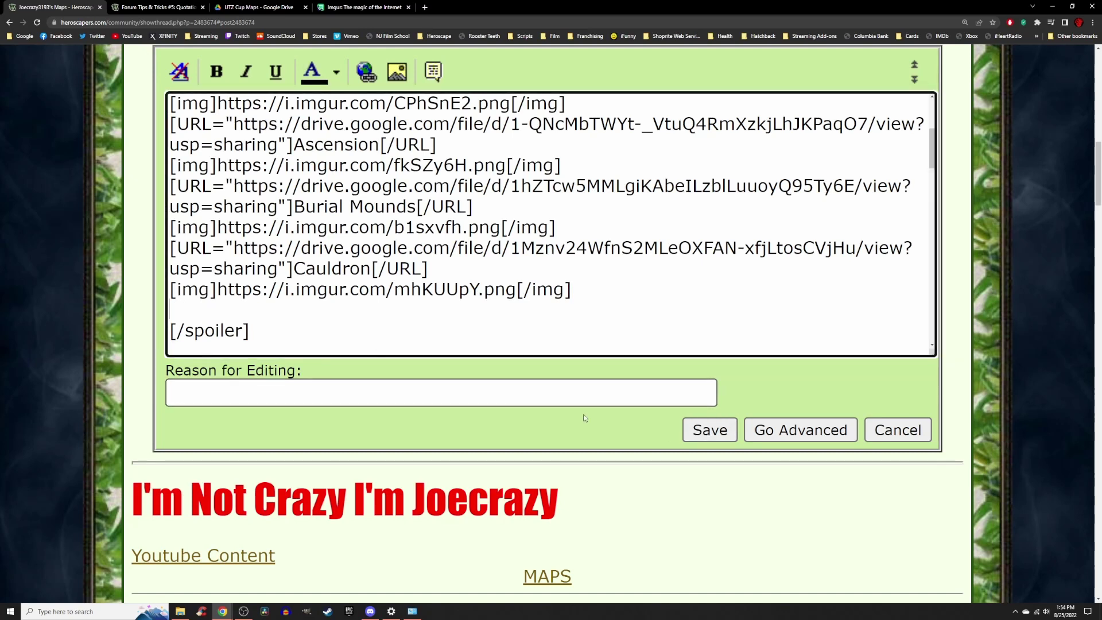
Save the edited post, then expand and review the UTZ Cup 2020 Maps spoiler
click(709, 436)
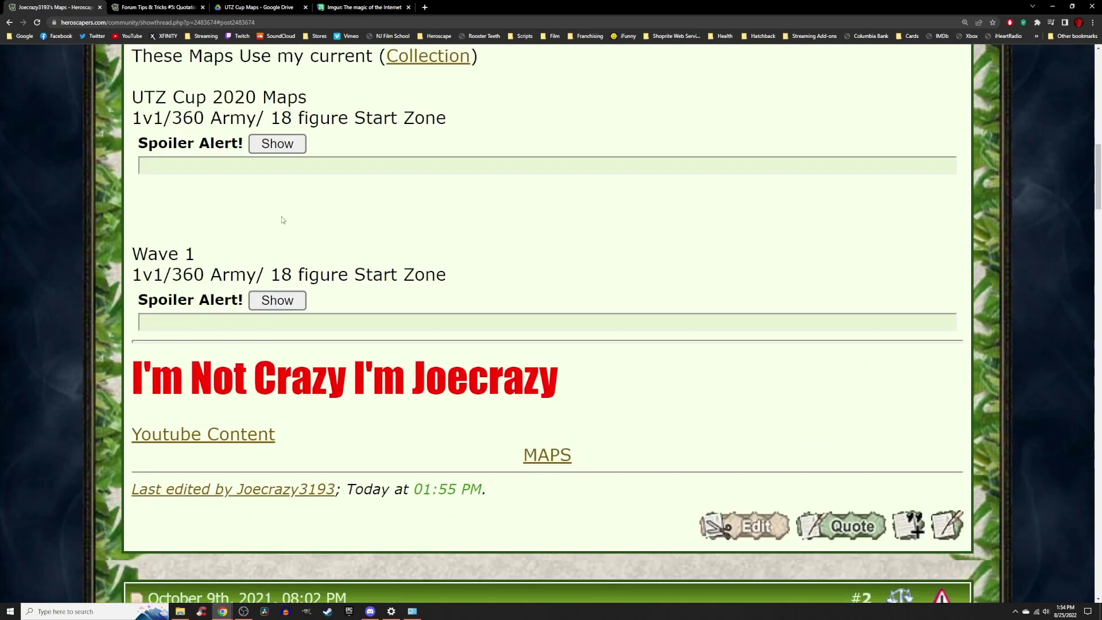
click(278, 143)
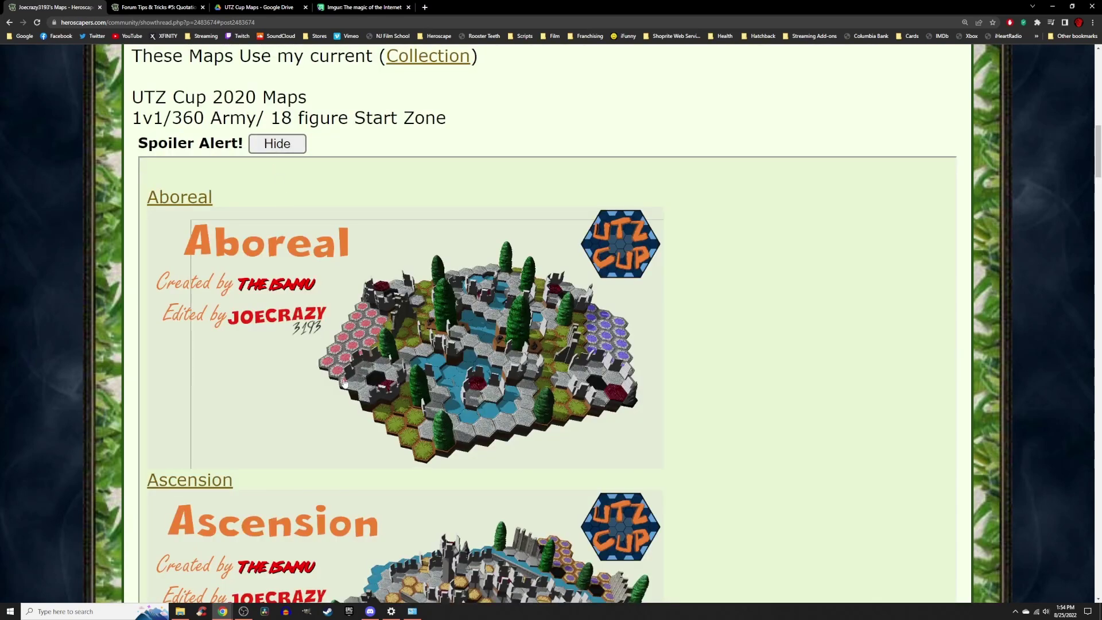
scroll(344, 383, down, 9)
scroll(344, 383, down, 5)
scroll(344, 384, down, 2)
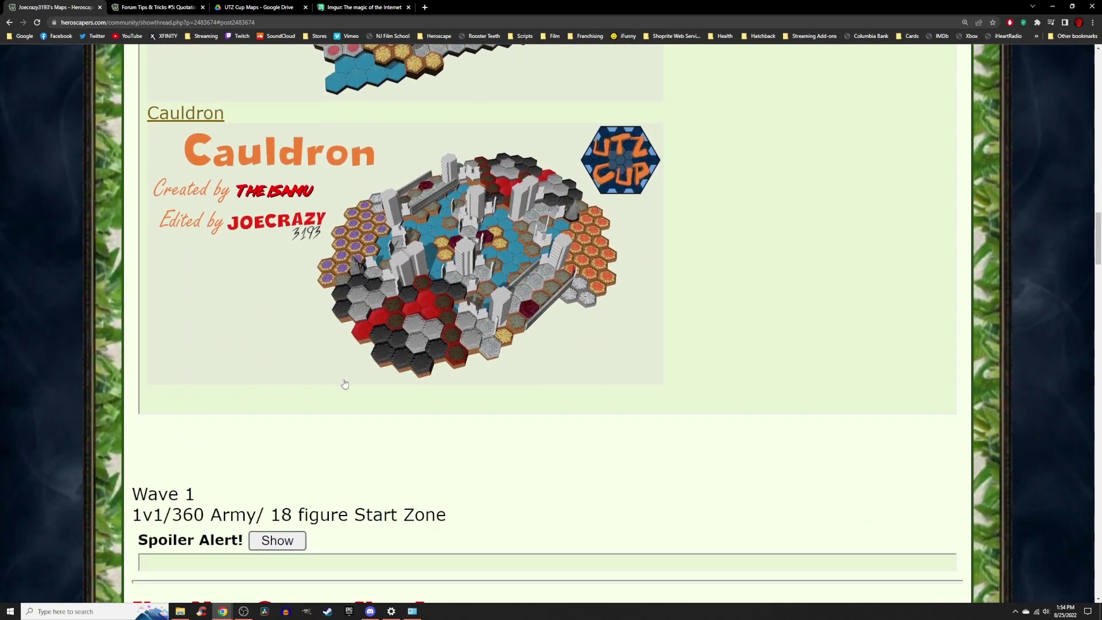
click(344, 384)
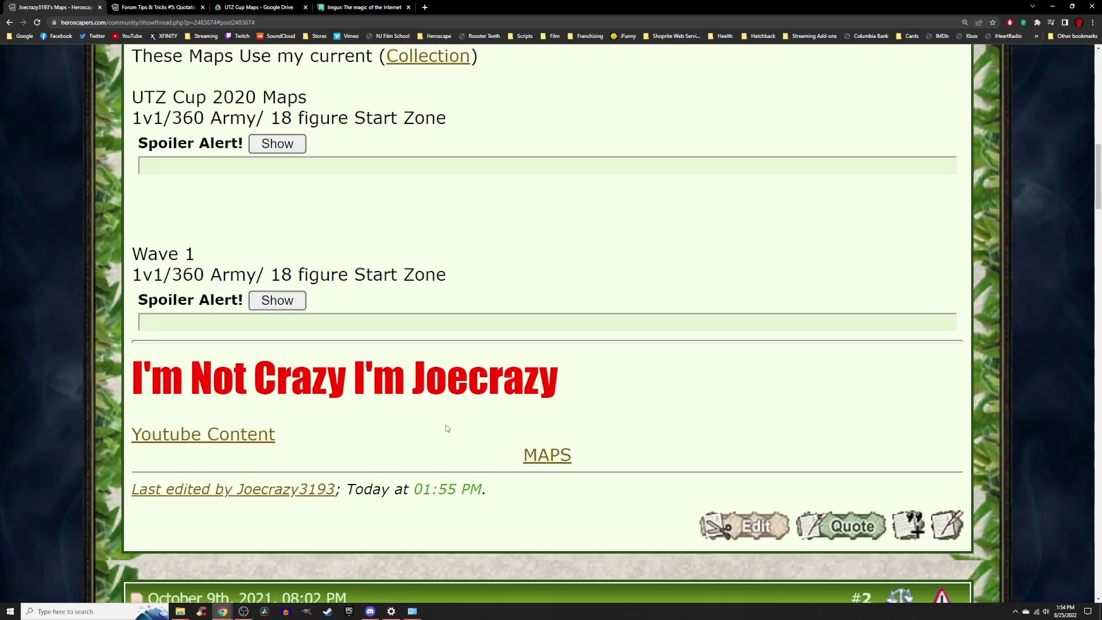
Reopen the spoiler and scroll down toward the new Cauldron entry
click(275, 148)
scroll(345, 383, down, 9)
scroll(345, 383, down, 6)
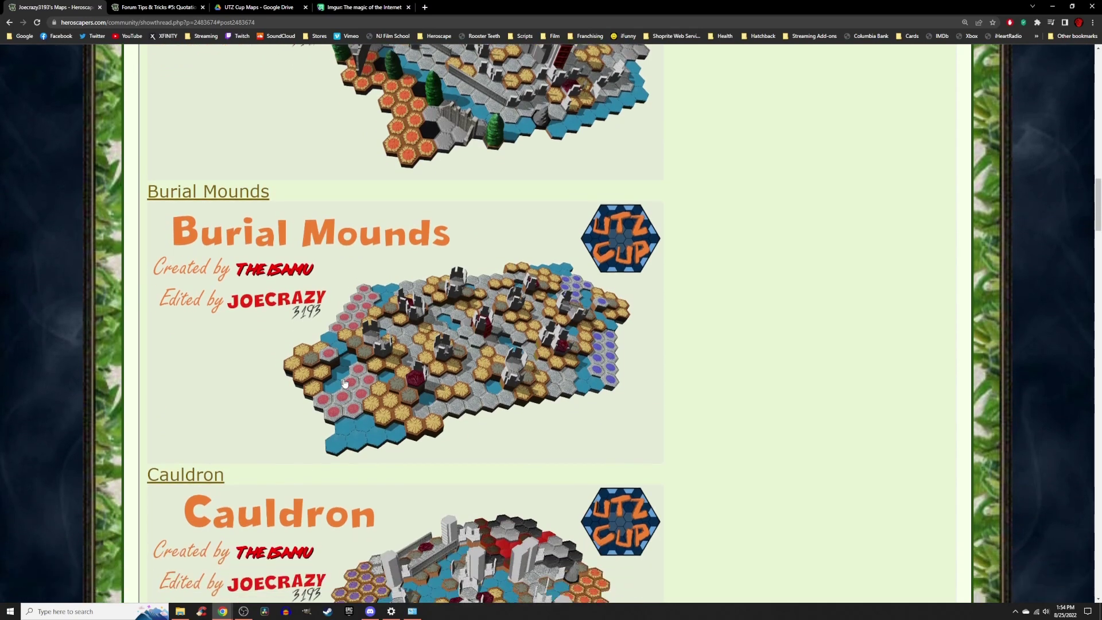
scroll(345, 384, down, 2)
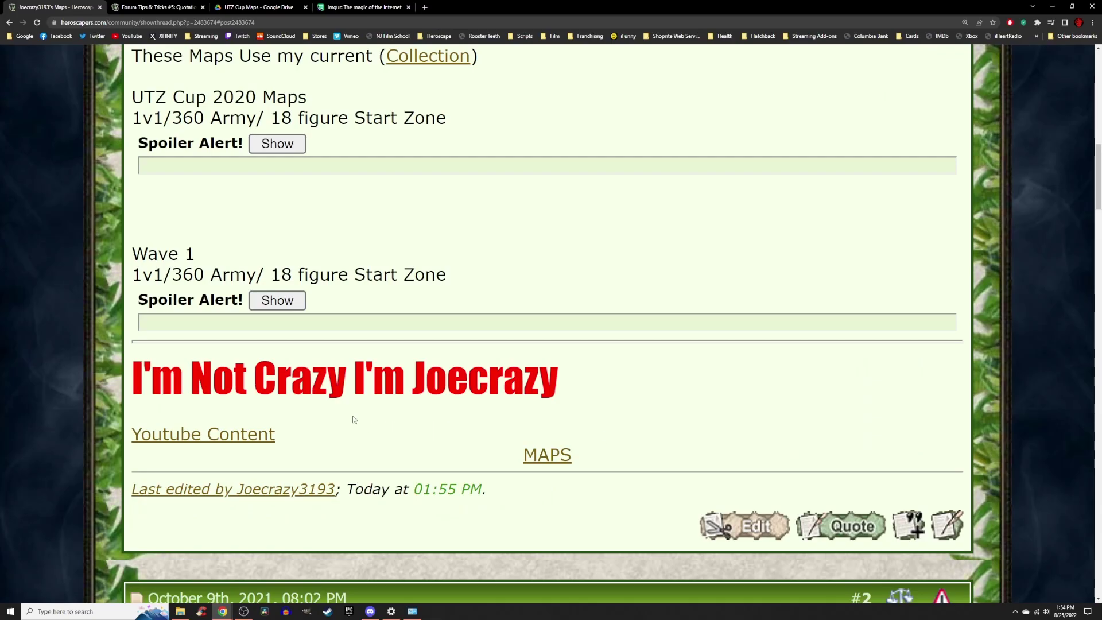
Show the UTZ Cup 2020 Maps spoiler and scroll down to the Cauldron thumbnail
click(277, 148)
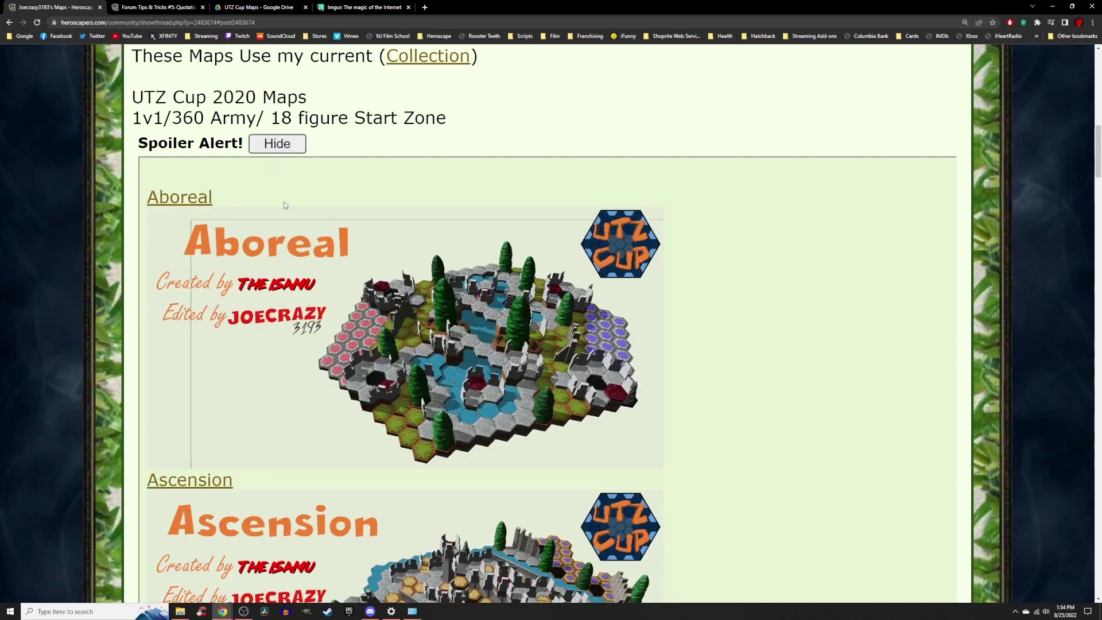
scroll(344, 383, down, 8)
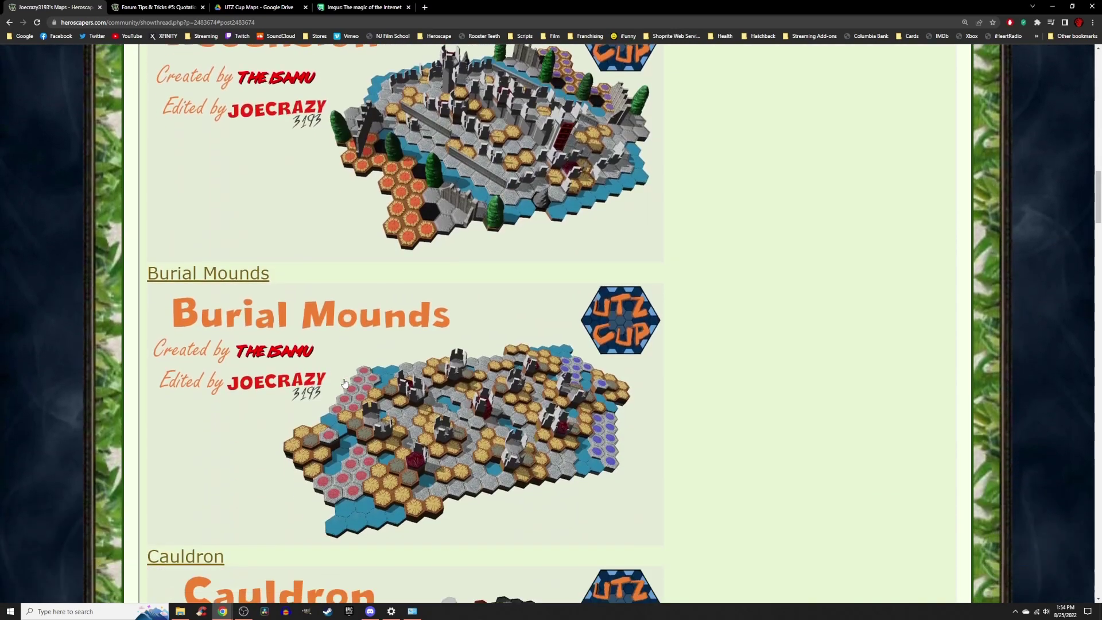
scroll(344, 384, down, 5)
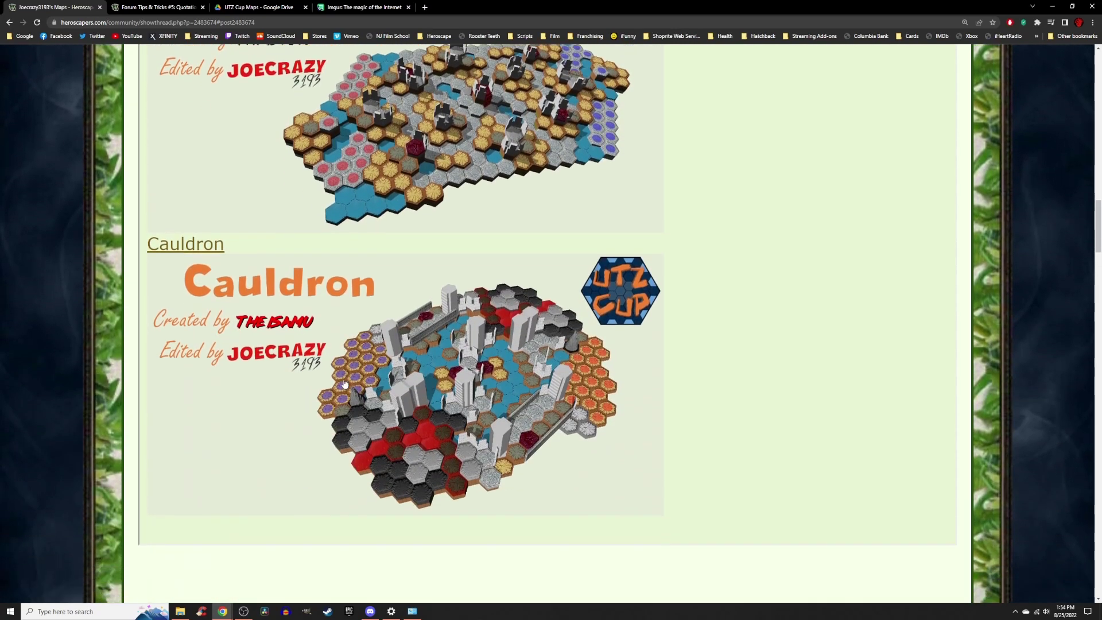
scroll(345, 384, down, 2)
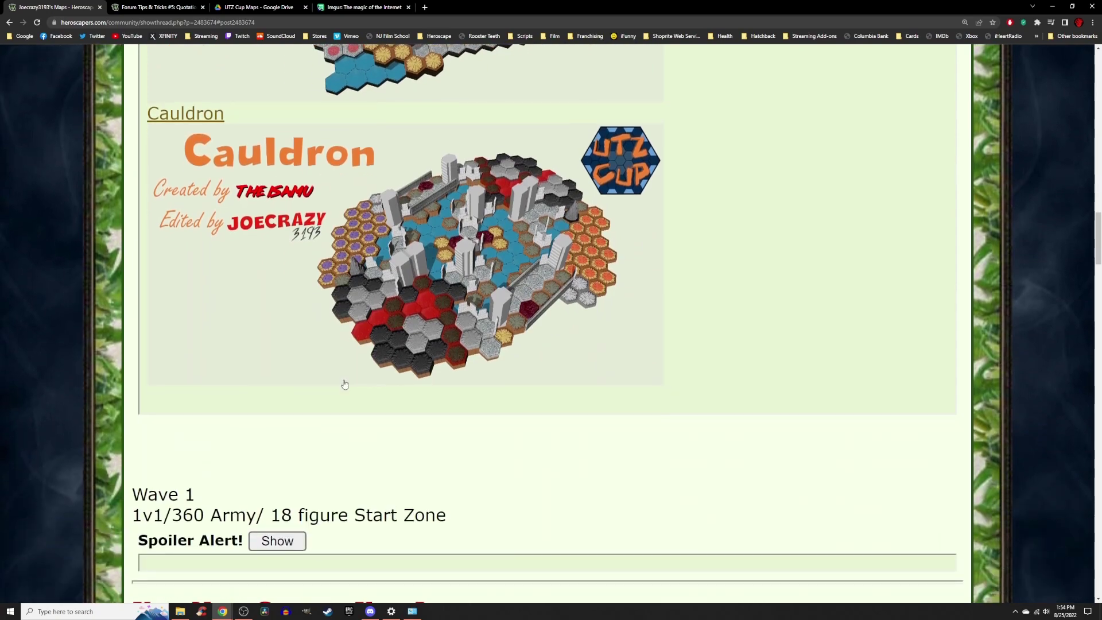